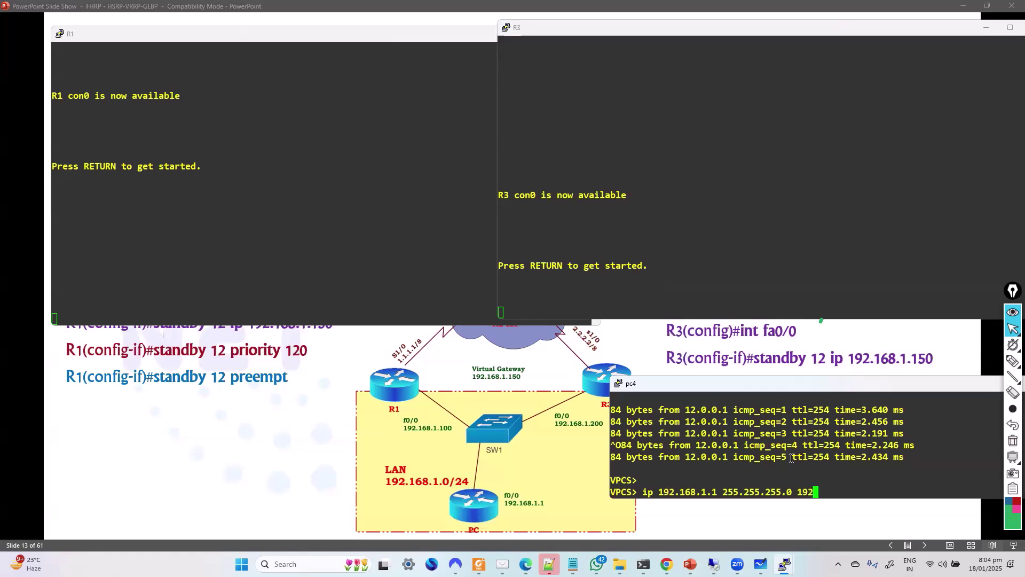
- Assign pc4 the address 192.168.1.1 with mask 255.255.255.0 and gateway 192.168.1.150
key("Return")
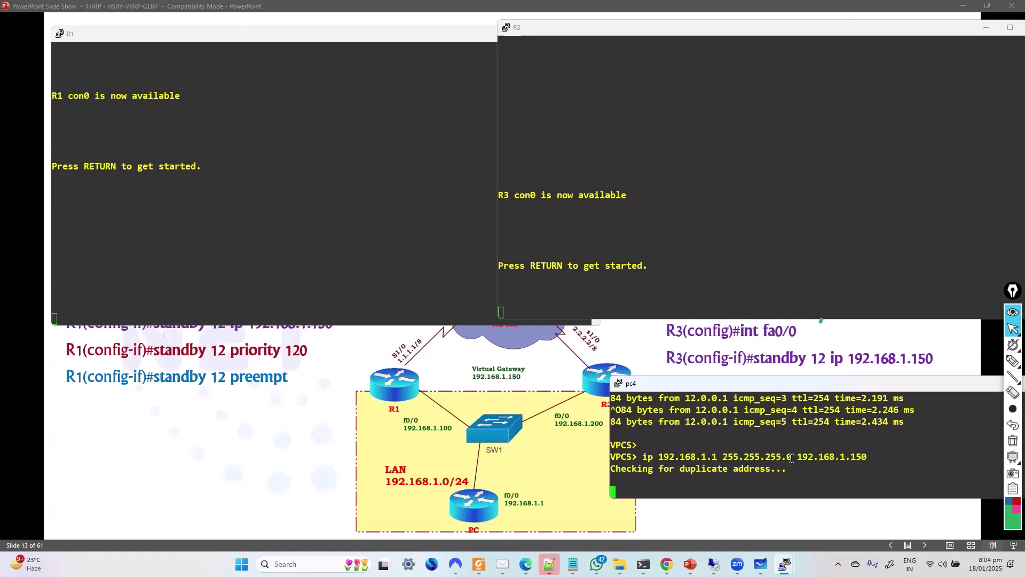
key("Return")
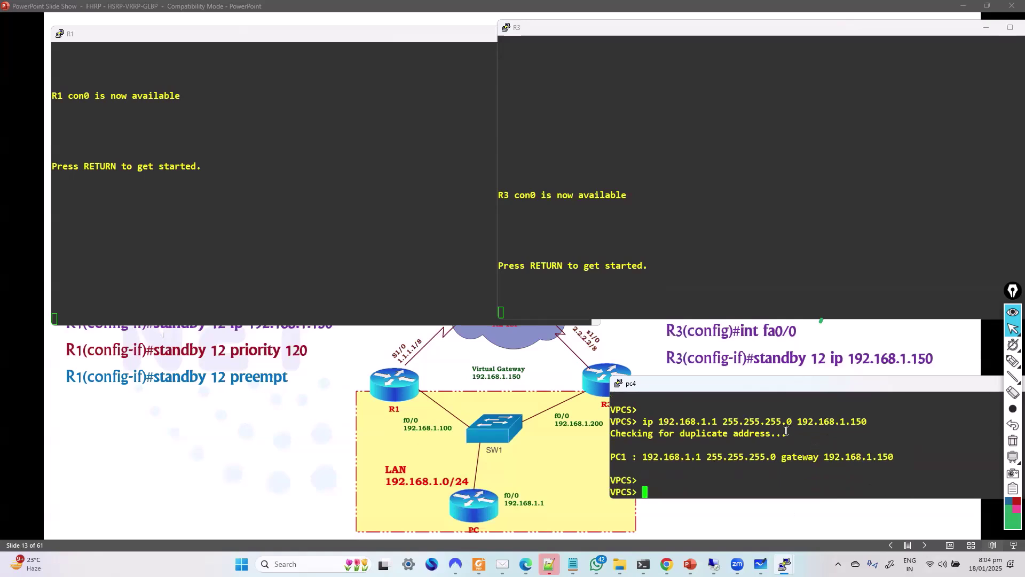
left_click_drag(788, 421, 881, 425)
left_click(813, 439)
- Ping 12.0.0.1 from pc4 twice to test reachability through the virtual gateway
key("Return")
key("Up")
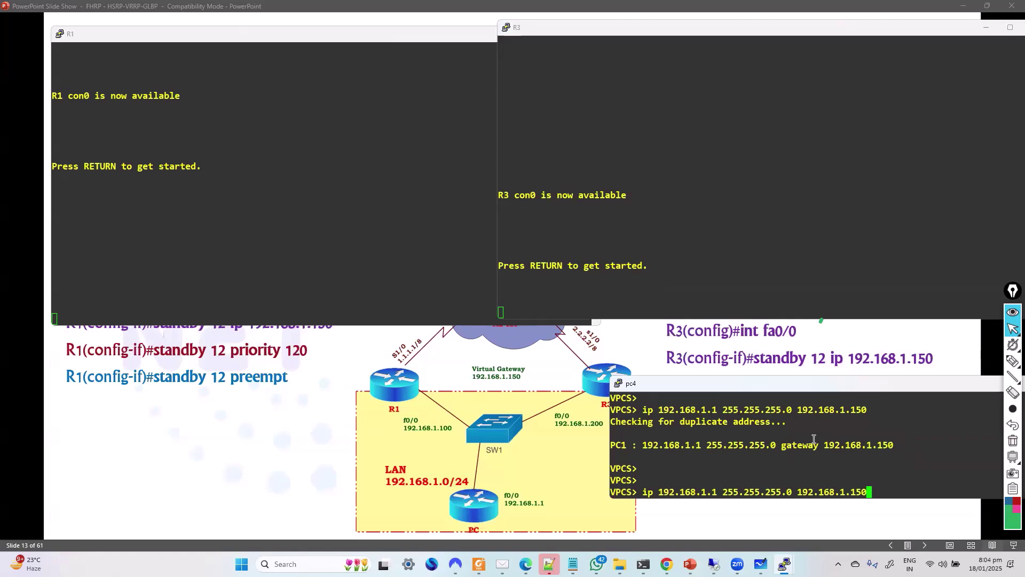
key("Up")
key("Return")
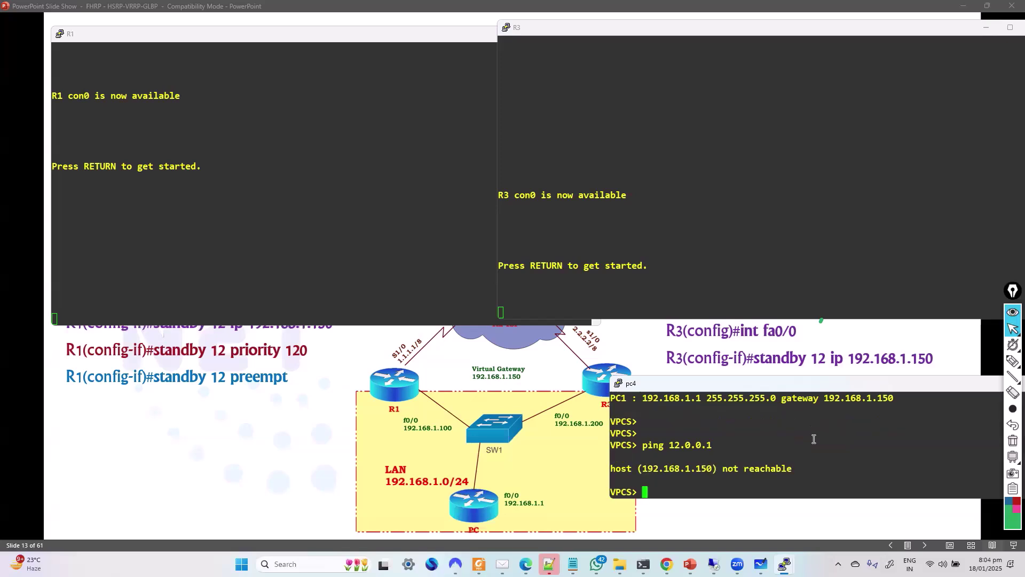
key("Up")
type("re")
key("BackSpace")
key("BackSpace")
type("?")
key("Return")
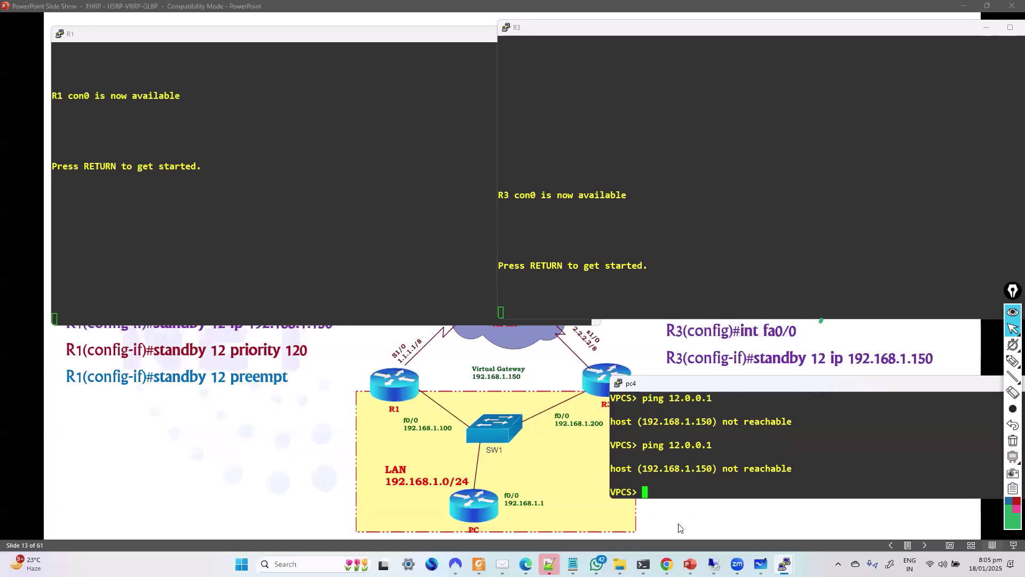
- Switch to the lab topology in Chrome and add one Cisco IOS 3725 (Dynamips) router node
mouse_move(549, 564)
left_click(666, 563)
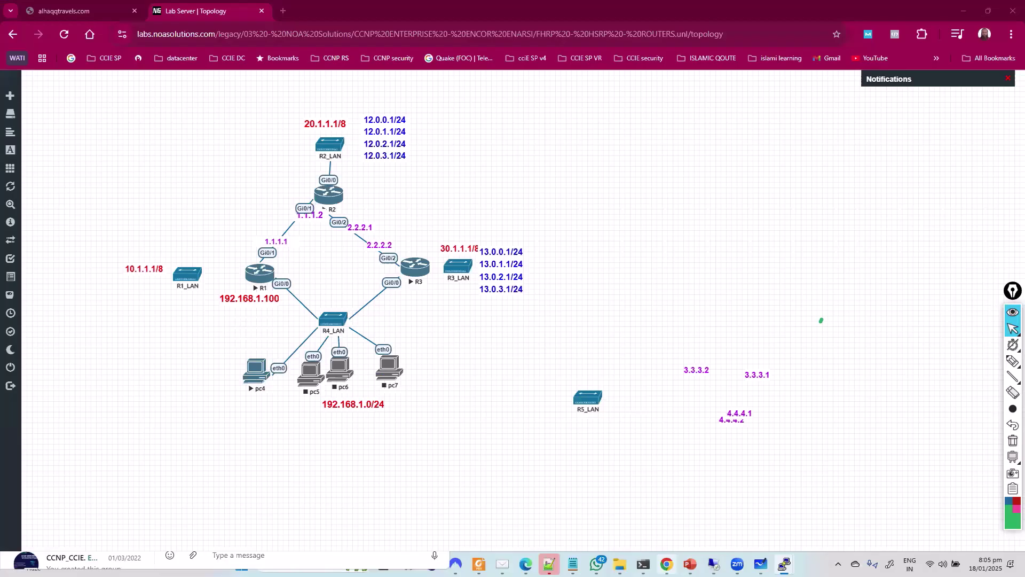
right_click(307, 449)
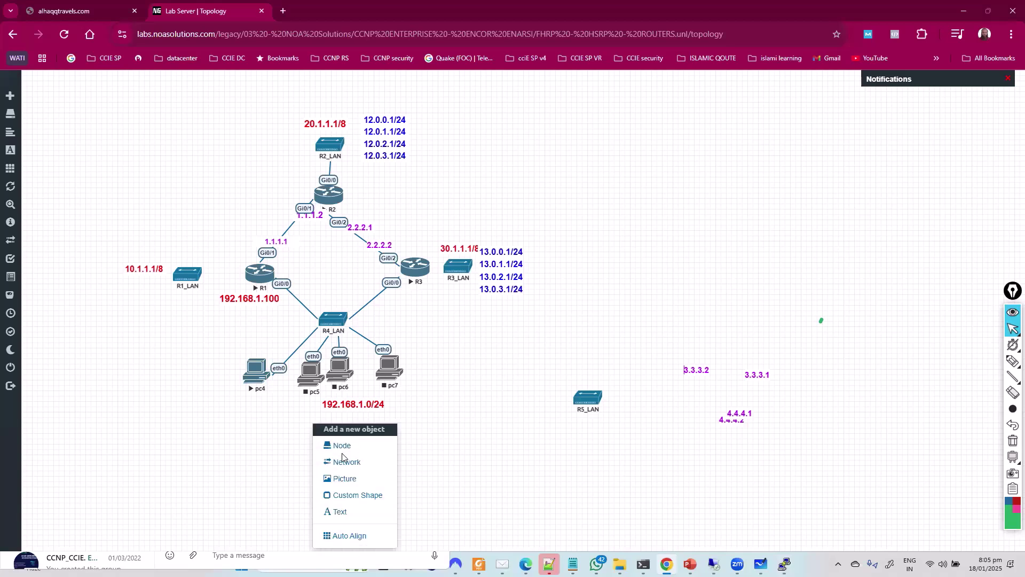
left_click(342, 446)
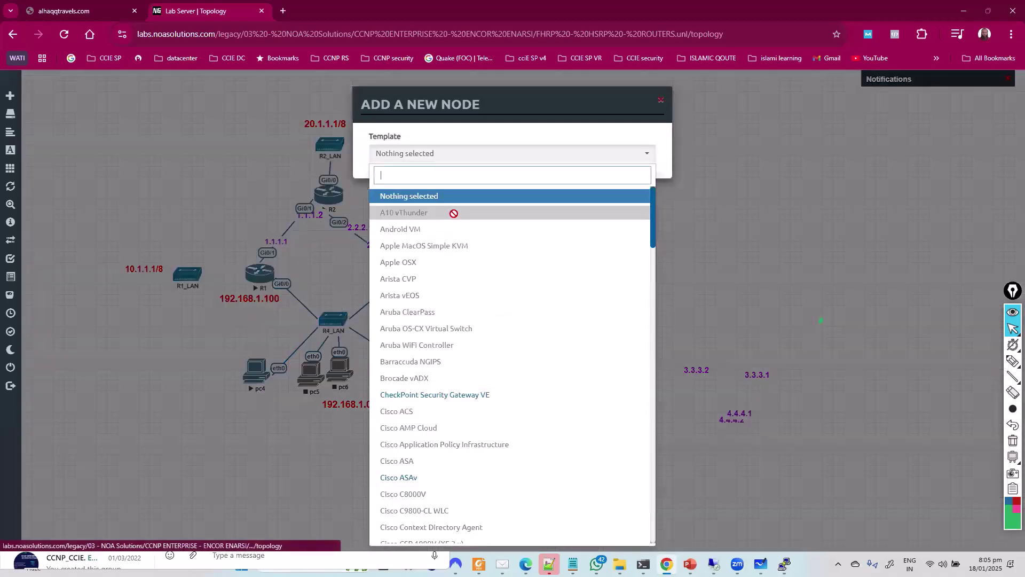
type("ios")
key("Down")
left_click(465, 214)
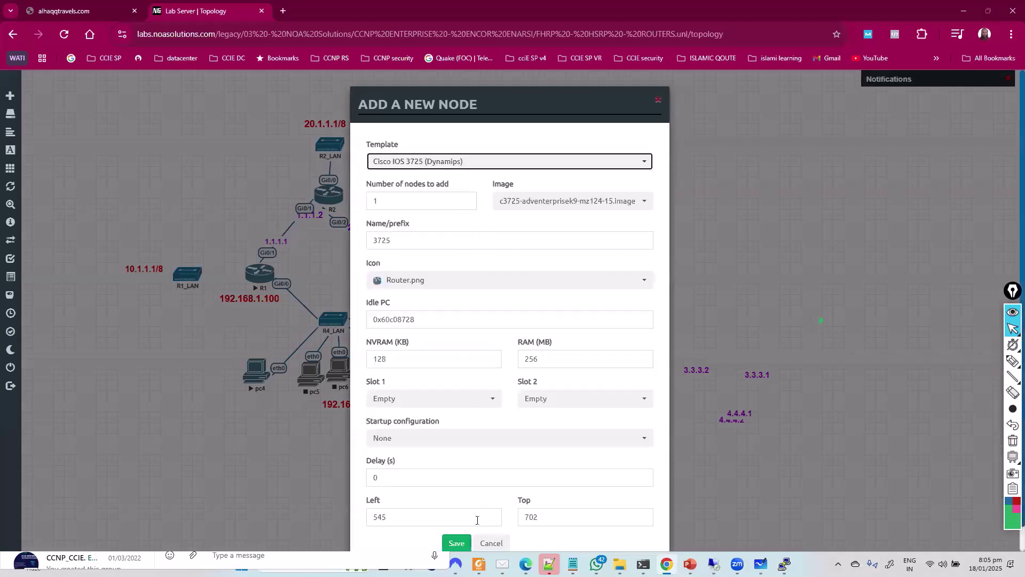
left_click(457, 542)
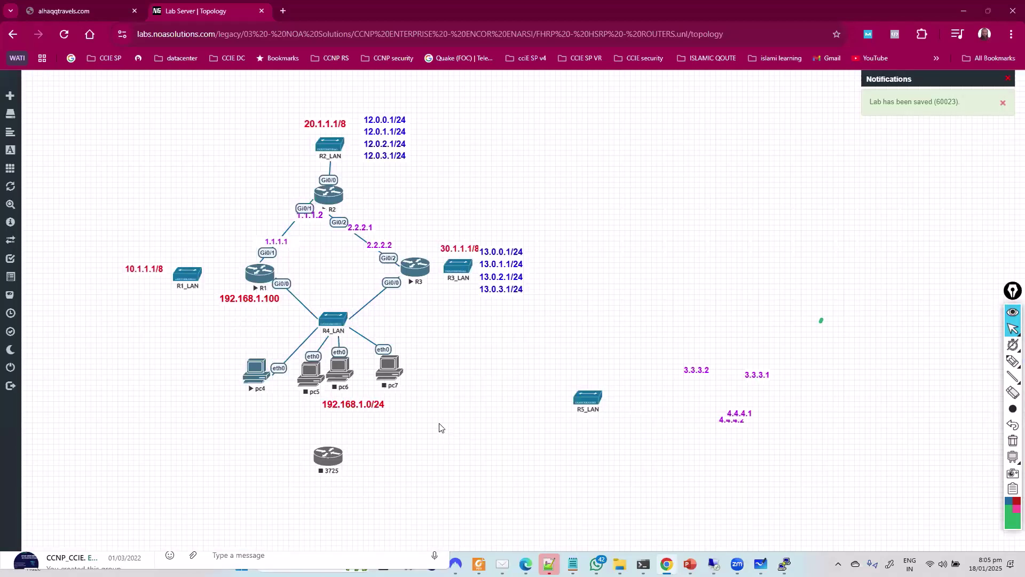
- Shift pc4 aside, place the 3725 router beside it, start the router and try linking it to R4_LAN
left_click_drag(327, 456, 283, 400)
right_click(220, 385)
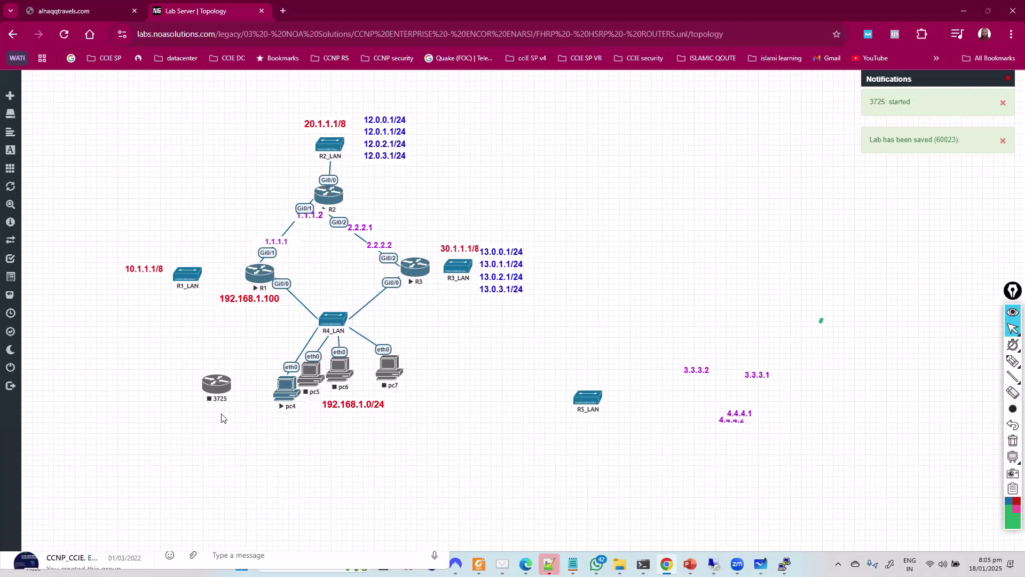
left_click_drag(227, 387, 342, 345)
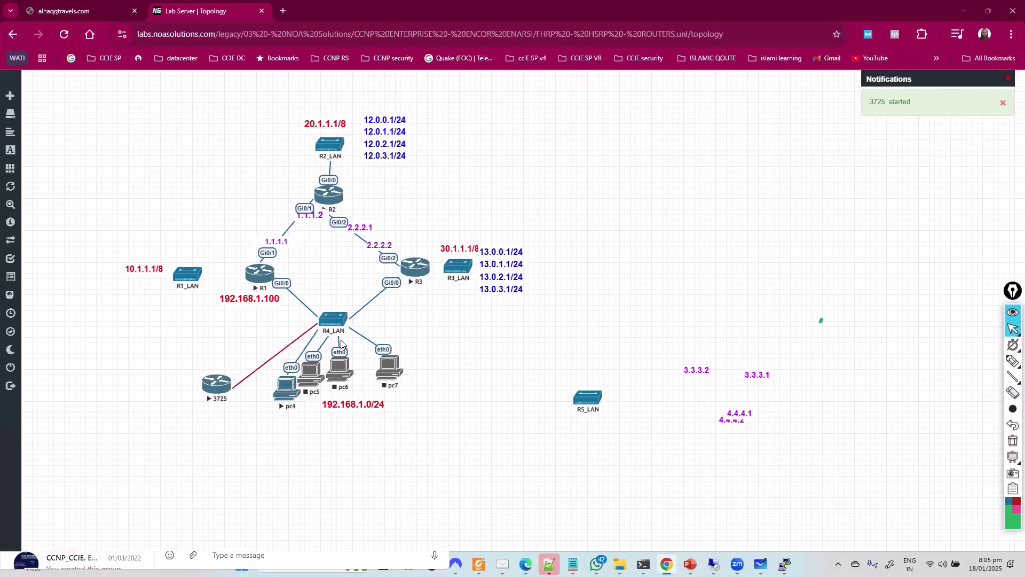
- Stop the 3725 router, reload the topology and connect the router's fa0/0 to R4_LAN
right_click(221, 388)
left_click(249, 410)
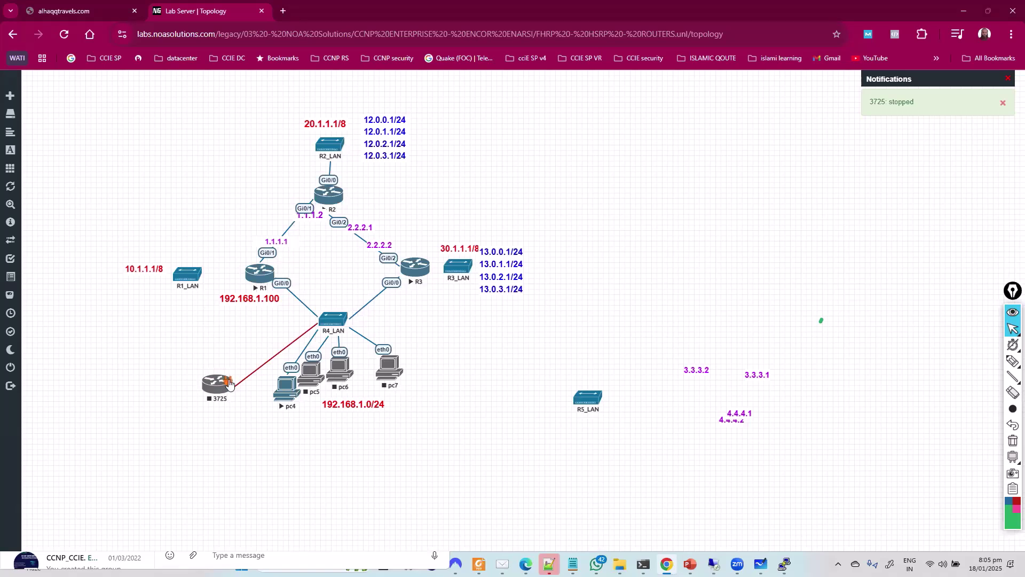
left_click(63, 38)
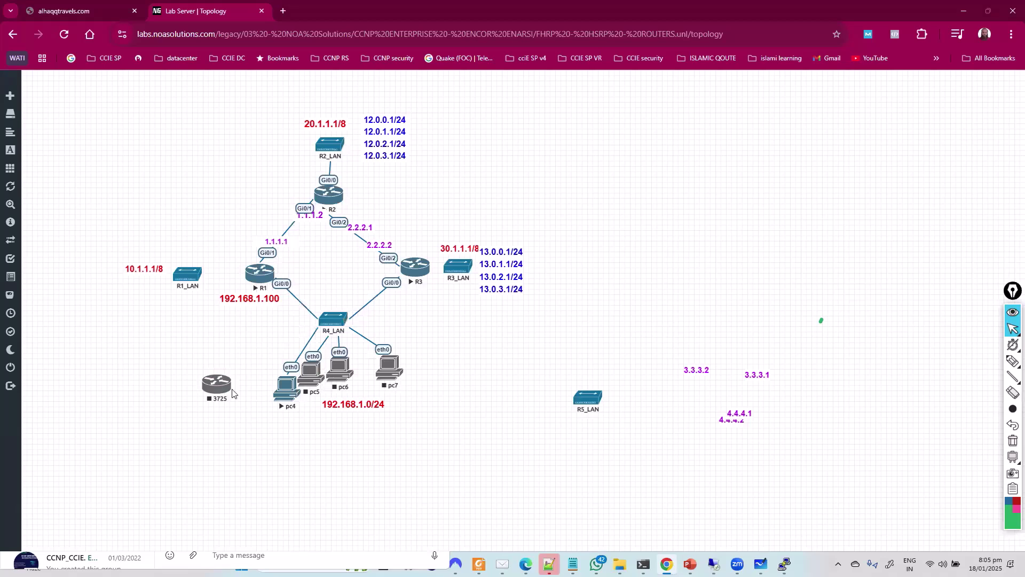
left_click_drag(224, 380, 344, 328)
left_click(527, 346)
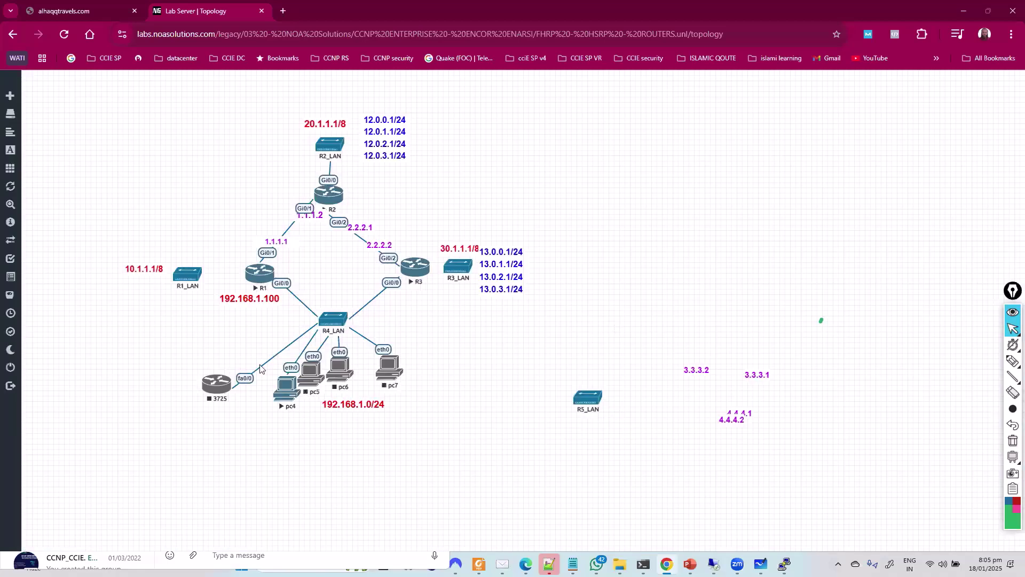
- Start the 3725 router and return to the console windows
right_click(214, 385)
left_click(234, 407)
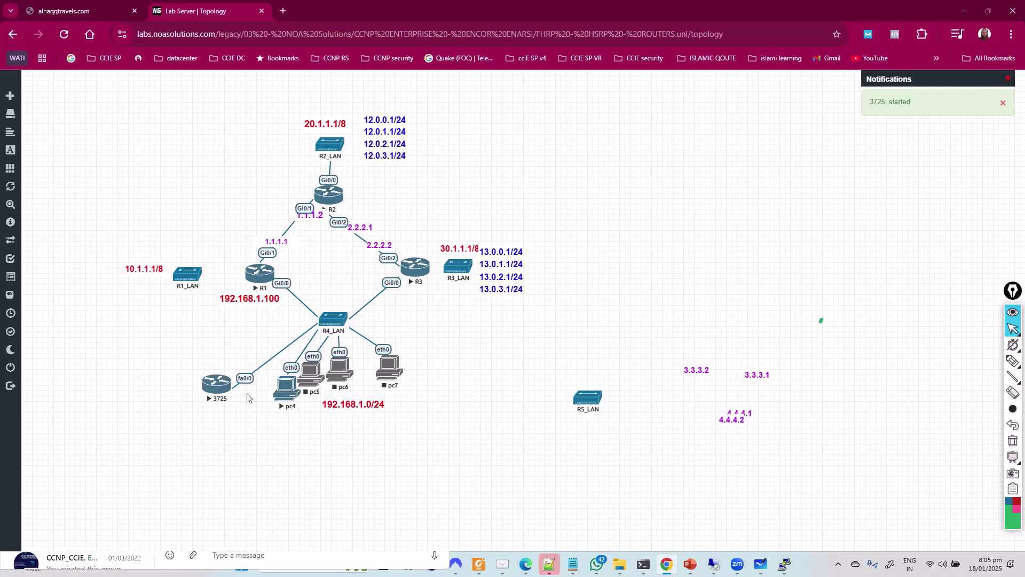
right_click(211, 386)
left_click(964, 11)
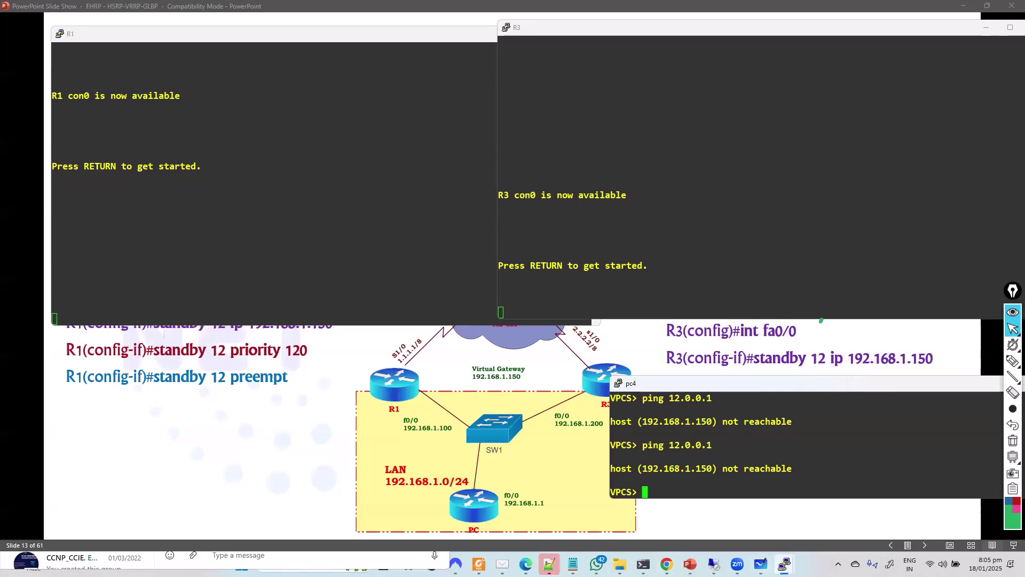
- Bring R1's console forward and enter privileged EXEC mode with enable
mouse_move(783, 563)
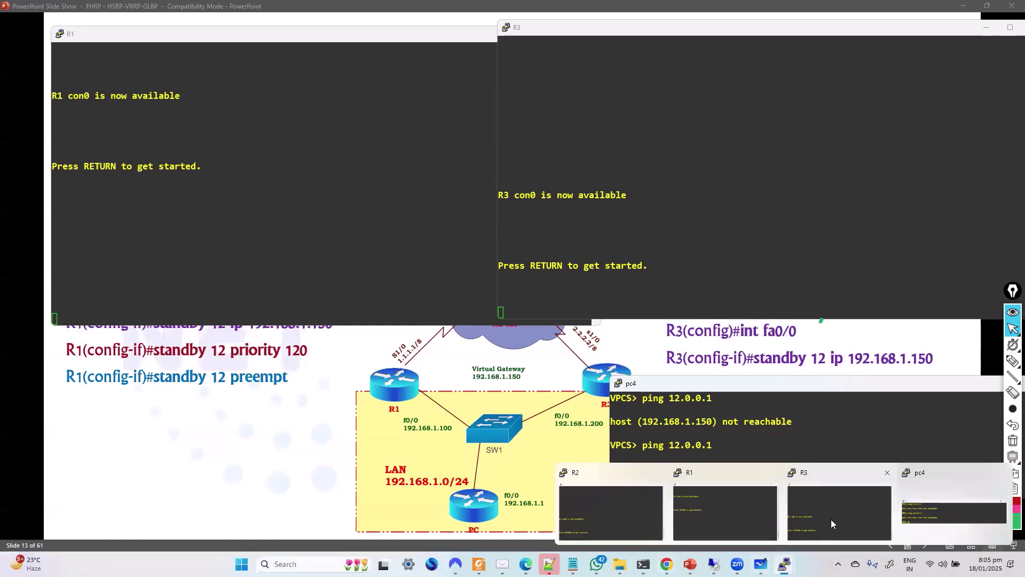
left_click(610, 246)
left_click(337, 220)
key("Return")
key("Return")
type("en")
key("Tab")
key("Return")
key("Return")
- Enter global configuration mode on R1 with conf t
type("con t")
key("Return")
key("Return")
key("Return")
type("conf t")
key("Return")
key("Return")
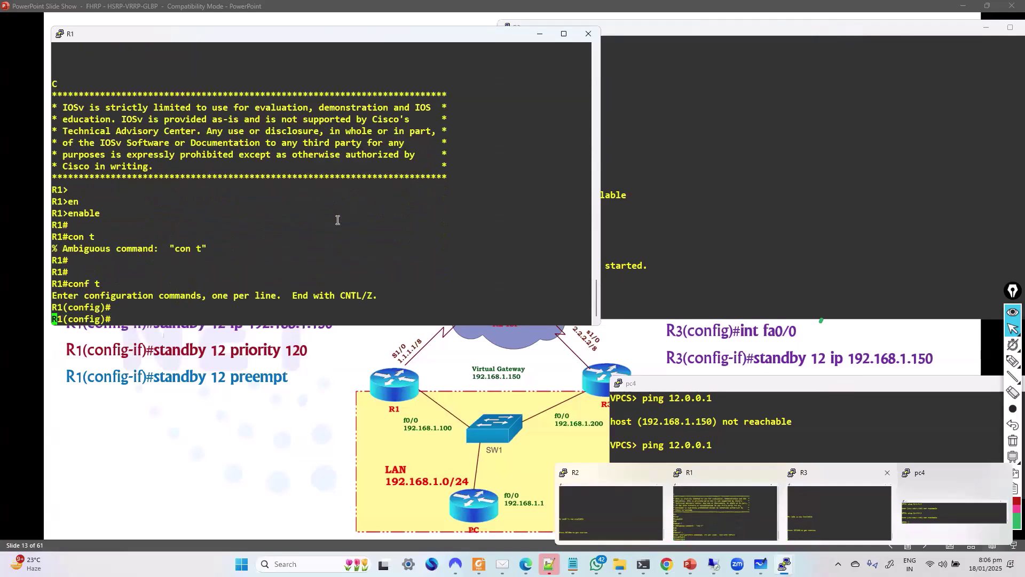
key("Return")
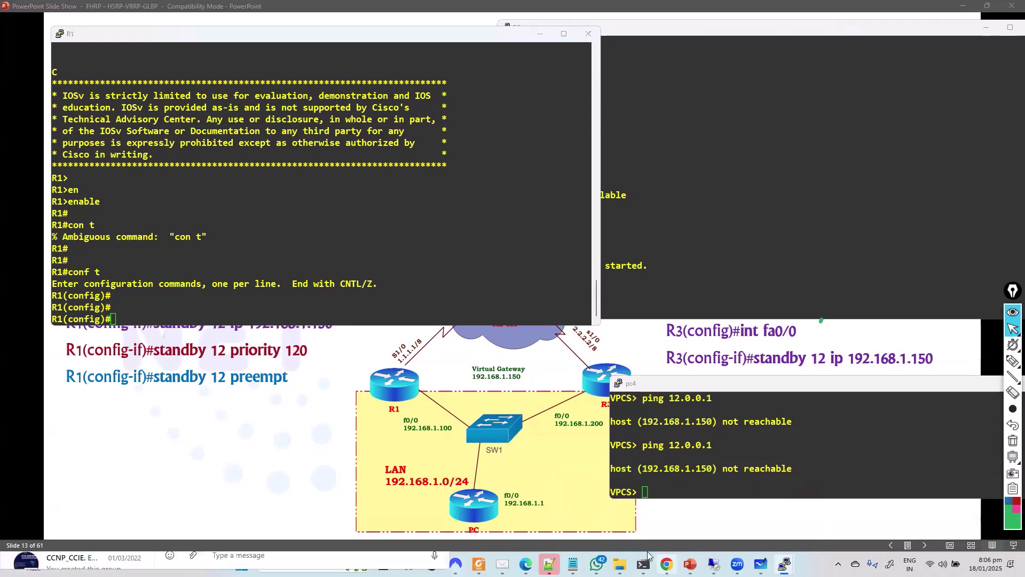
- Bring up the 3725 router's console and decline the initial configuration dialog
left_click(666, 564)
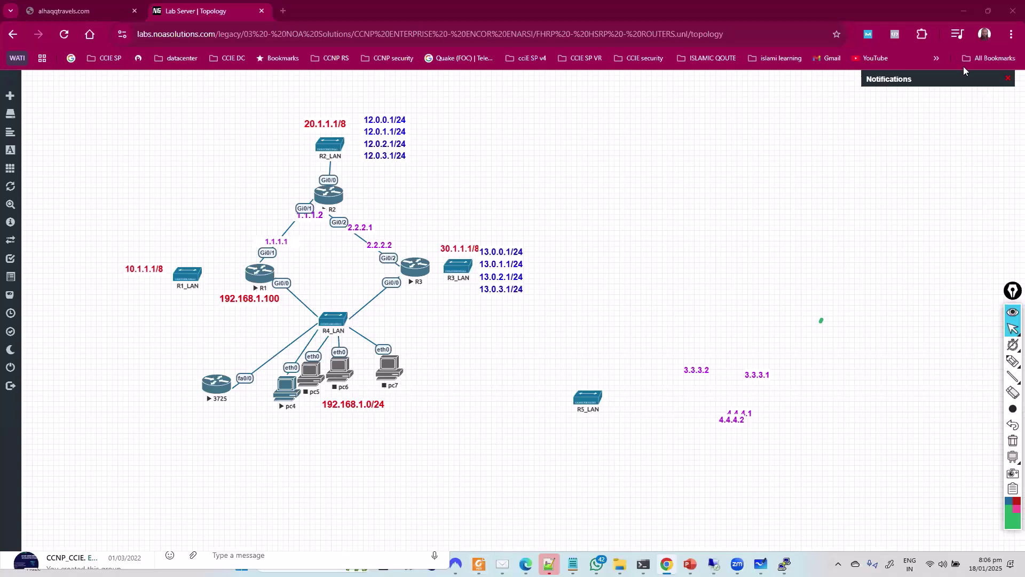
left_click(964, 11)
mouse_move(783, 564)
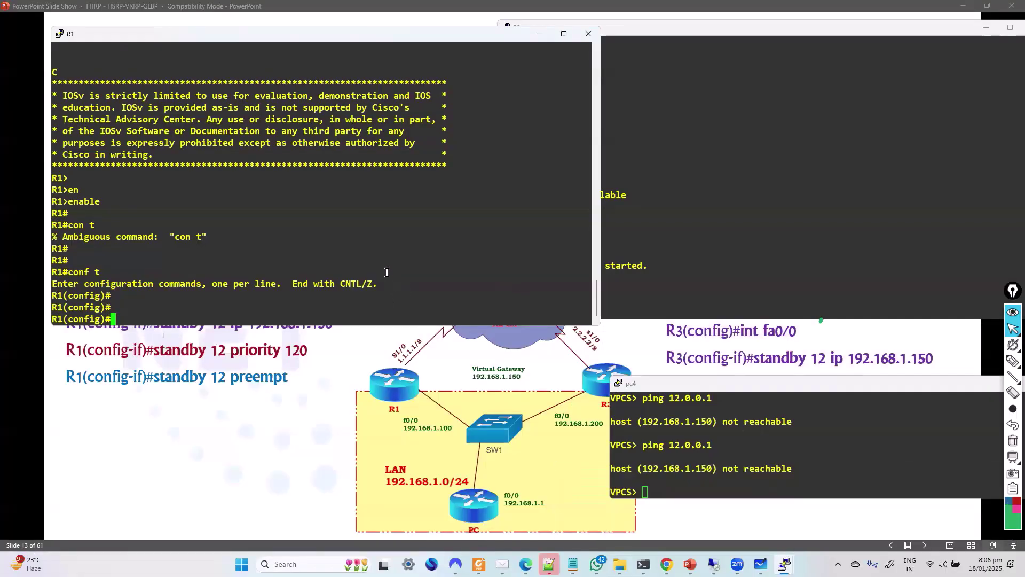
left_click_drag(388, 136, 624, 195)
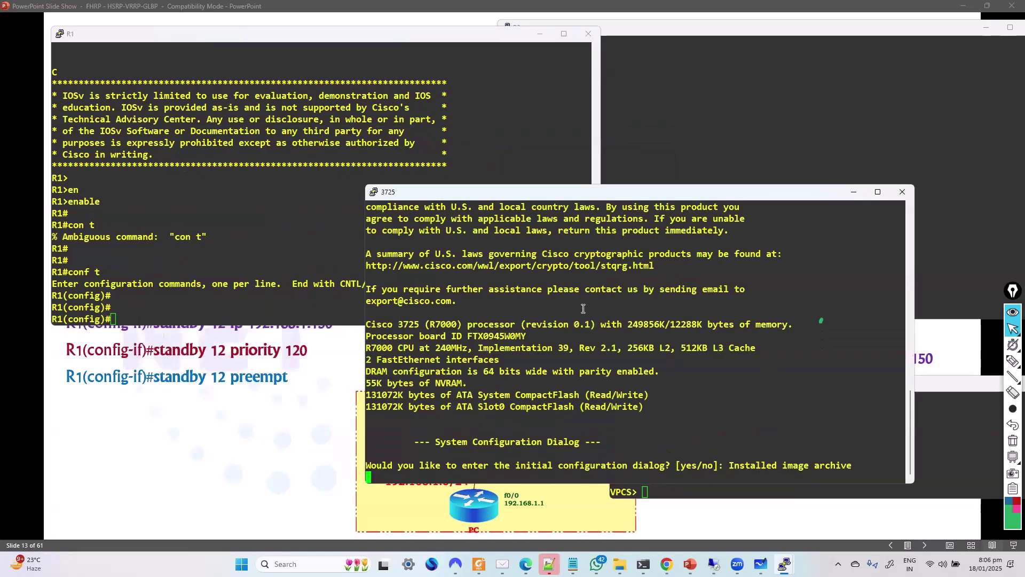
key("Return")
key("Return")
type("n")
key("Return")
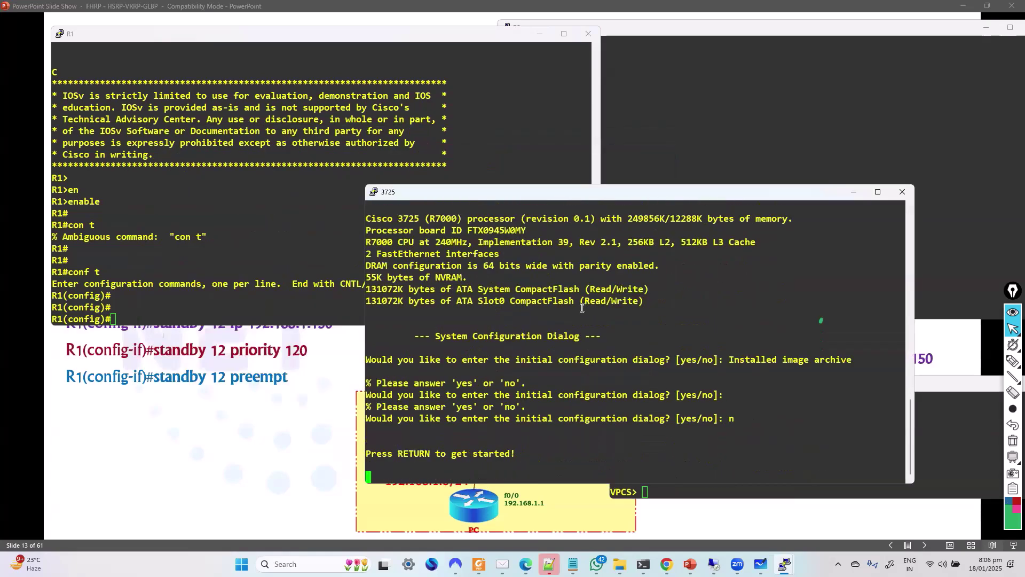
- Clear the pc4 console away and shrink the 3725 console so it sits below the R1 and R3 consoles
left_click(961, 412)
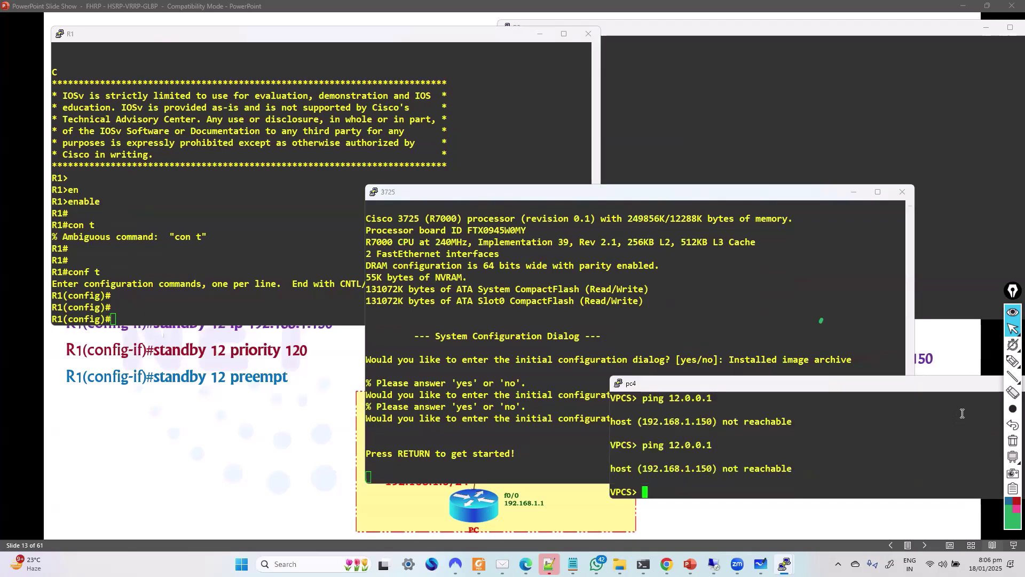
left_click_drag(947, 384, 764, 387)
left_click(921, 390)
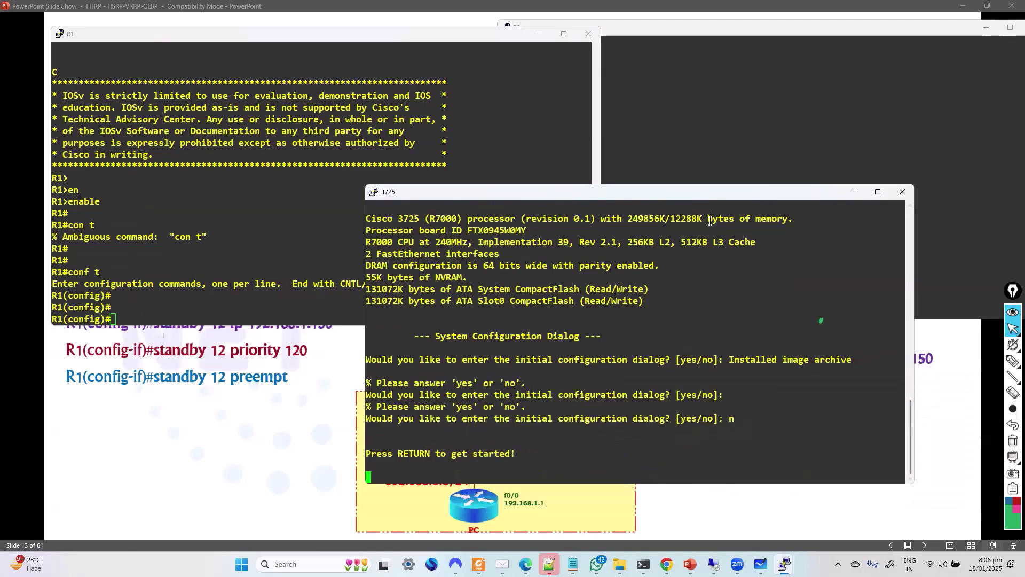
left_click_drag(693, 187, 689, 386)
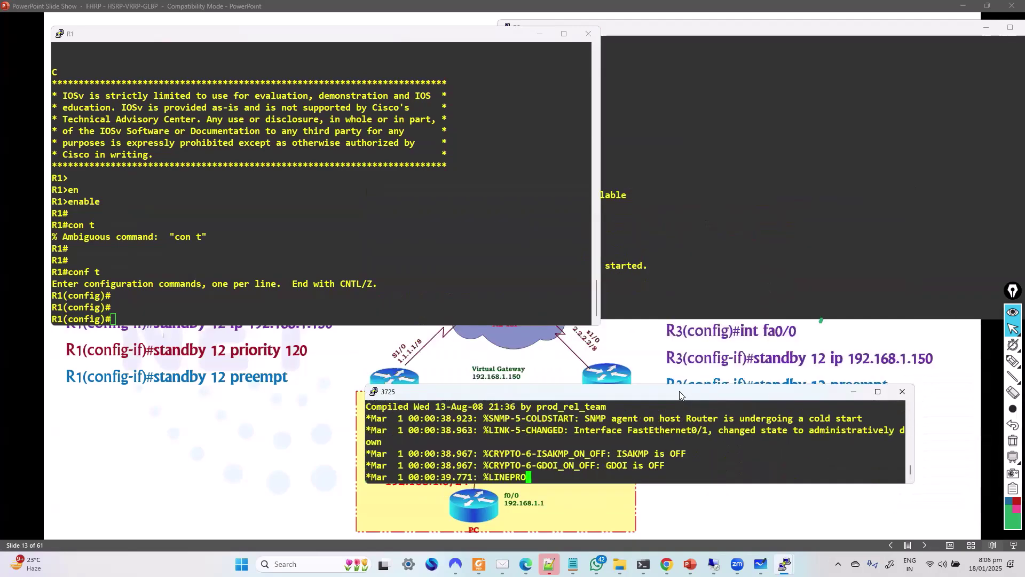
- Enter privileged EXEC mode on the 3725 router
key("Return")
key("Return")
key("Return")
key("Return")
key("Return")
type("er>e")
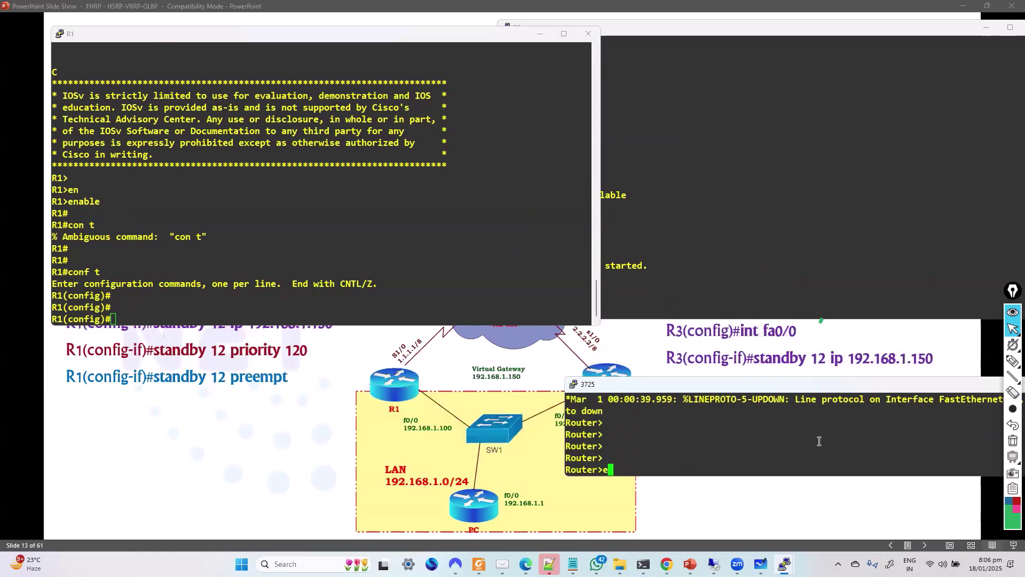
key("Tab")
type("n")
key("Return")
key("Return")
- Enter global configuration mode on the 3725 router with conf t
type("con t")
key("Left")
key("Left")
type("f")
key("Return")
key("Return")
- Assign IP address 192.168.1.2 with mask 255.255.255.0 to interface f0/0 of the 3725 router
key("Return")
type("int f0/0")
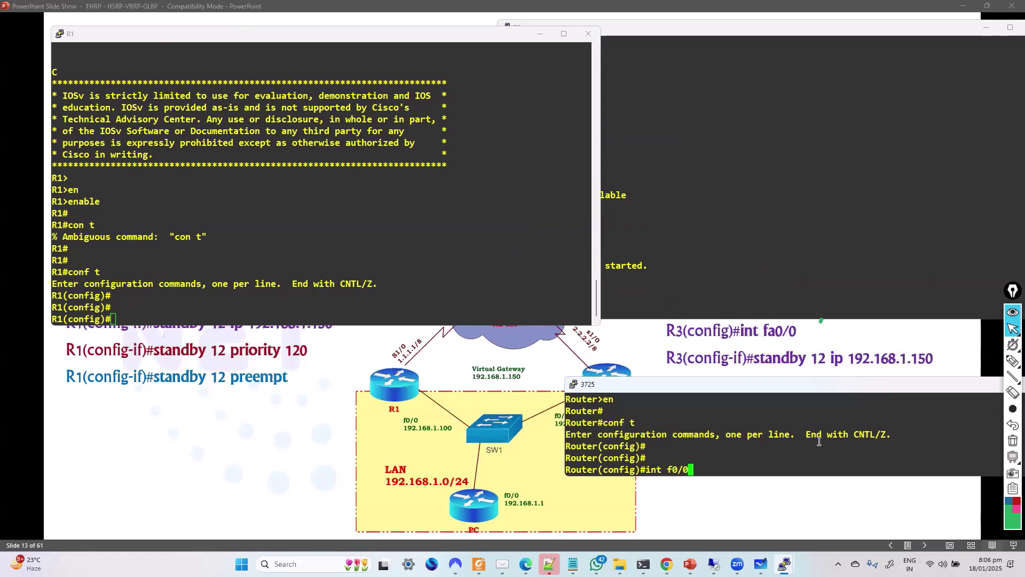
key("Return")
type("ip add")
key("Tab")
type("19.168")
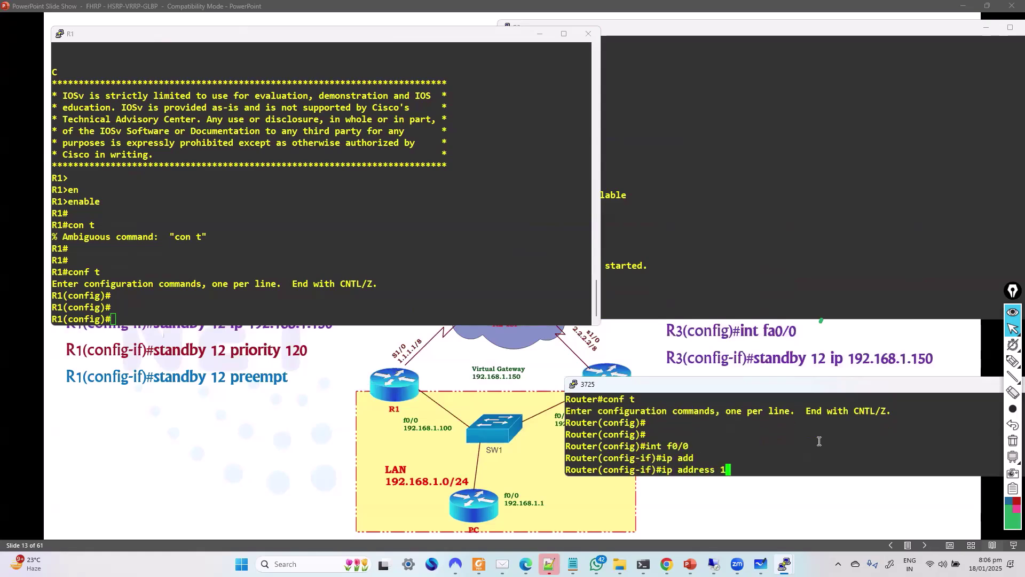
key("BackSpace")
key("BackSpace")
key("BackSpace")
key("BackSpace")
type("2.168.1.2 255.255.255.0")
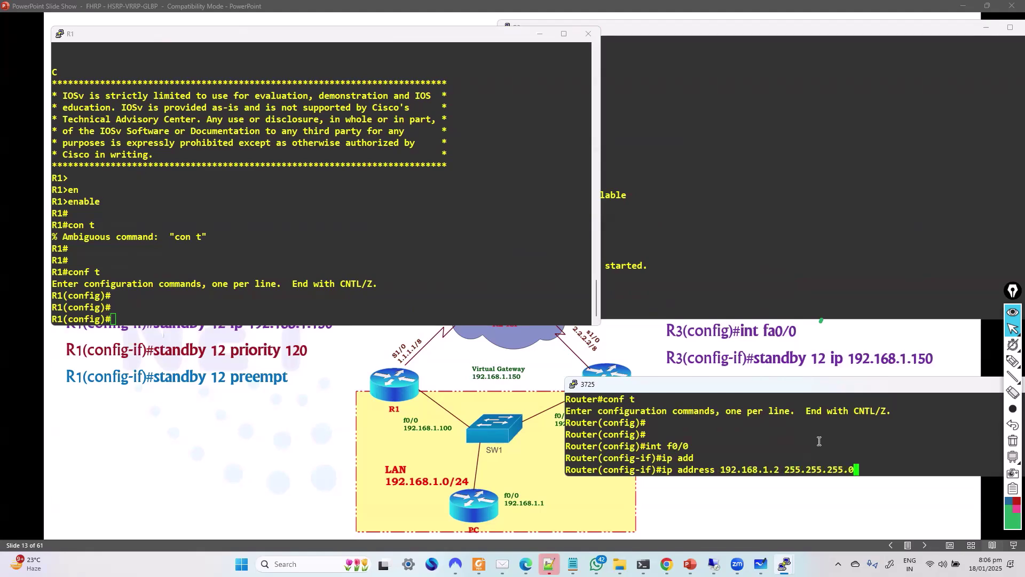
key("Return")
- Enable f0/0 with no shutdown and exit interface configuration mode
type("no sh")
key("Tab")
key("Return")
type("exit")
key("Return")
key("Return")
- Disable IP routing on the 3725 router with no ip routing
type("nfig)#no ip d")
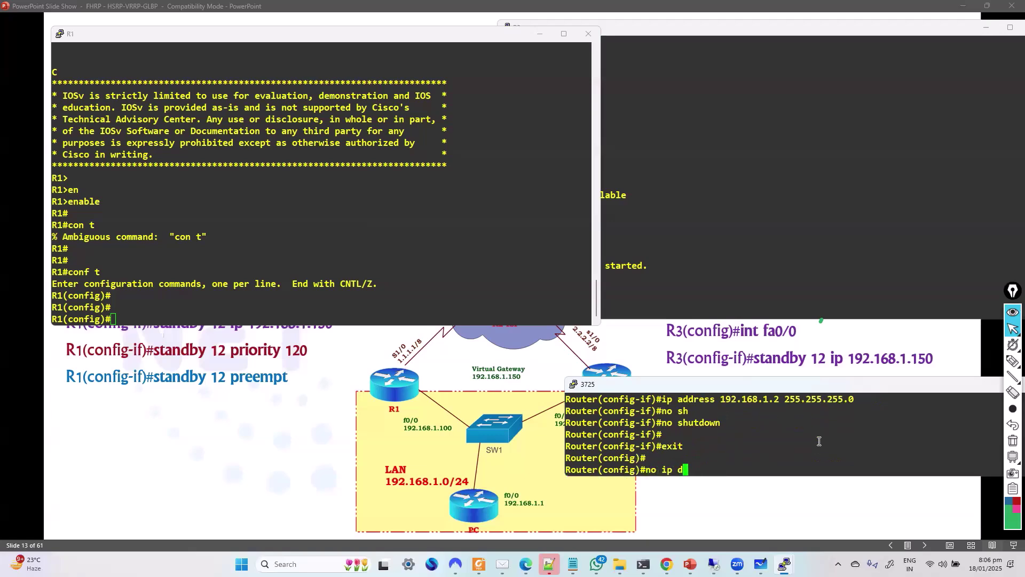
key("BackSpace")
type("rou")
key("Tab")
type("ttin")
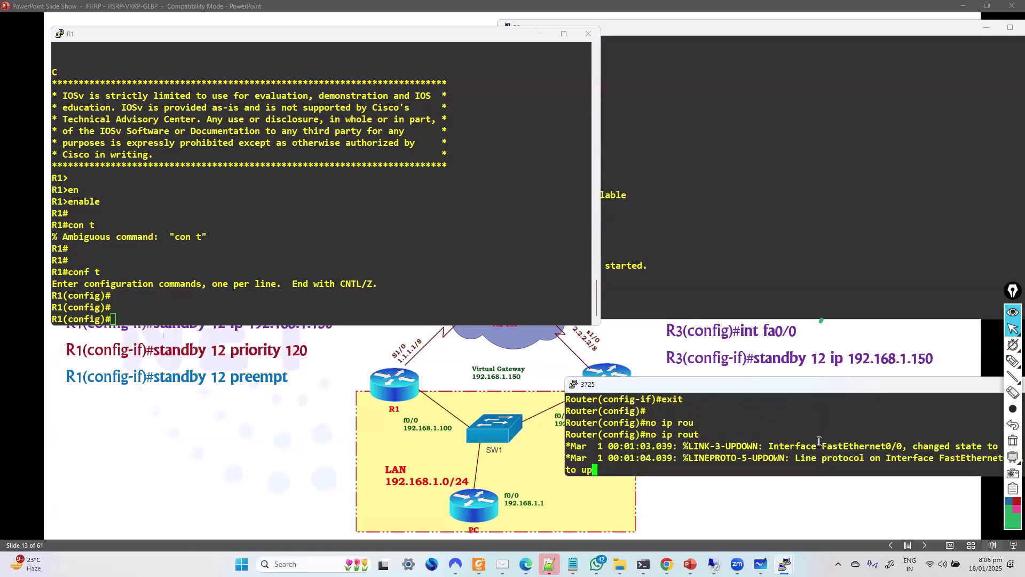
key("BackSpace")
key("BackSpace")
key("BackSpace")
type("ing")
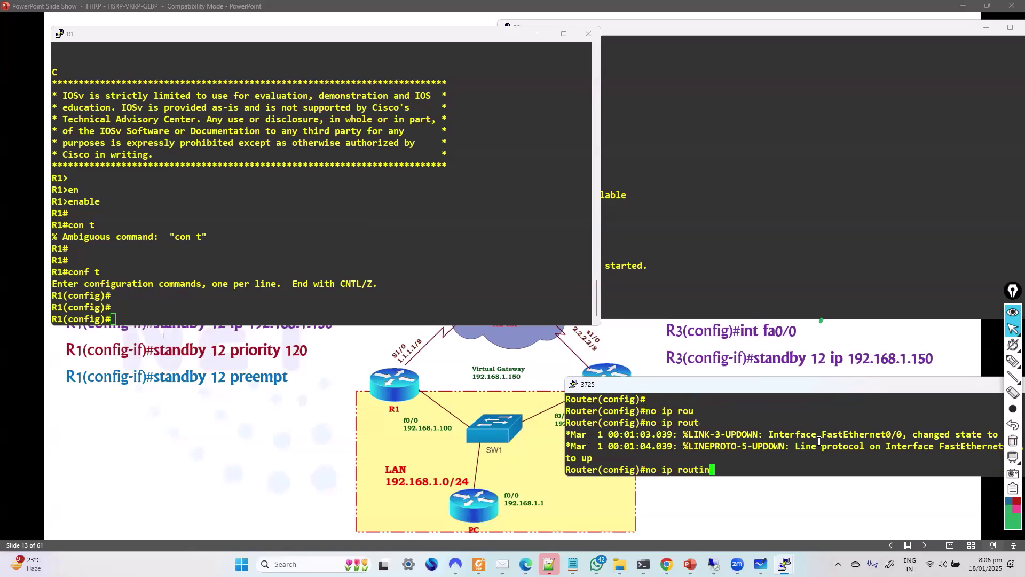
key("Return")
key("Return")
key("Return")
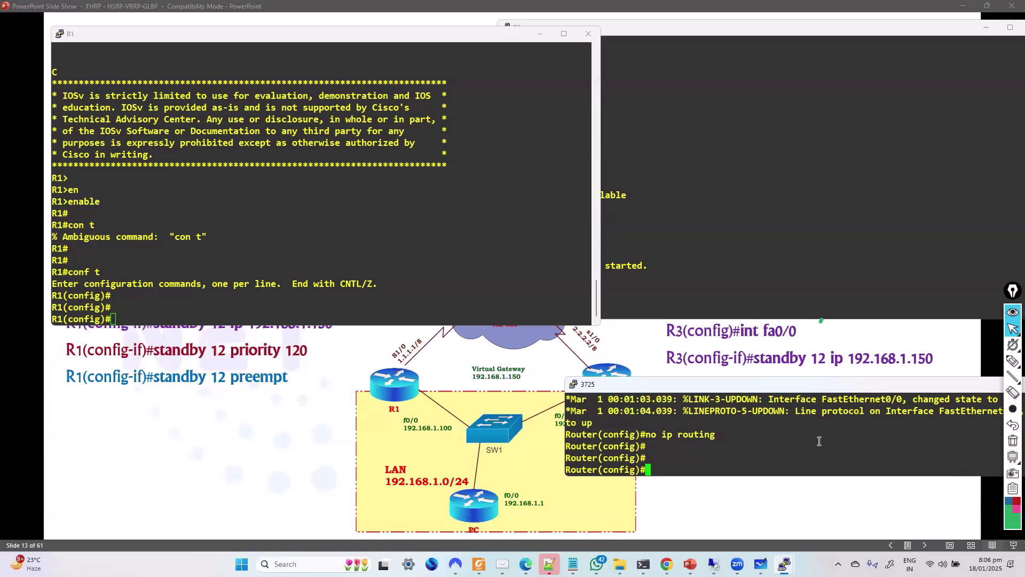
- Save the 3725 router's configuration from configuration mode with do wr
type("do wr")
key("Return")
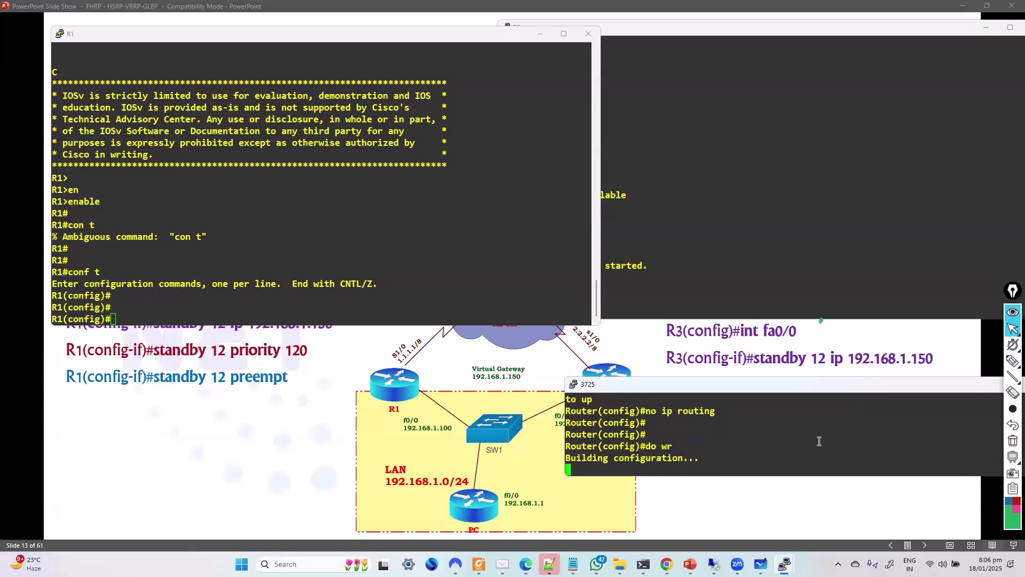
key("Return")
- Set the 3725 router's default gateway to 192.168.1.150 with ip default-gateway
type("ip def")
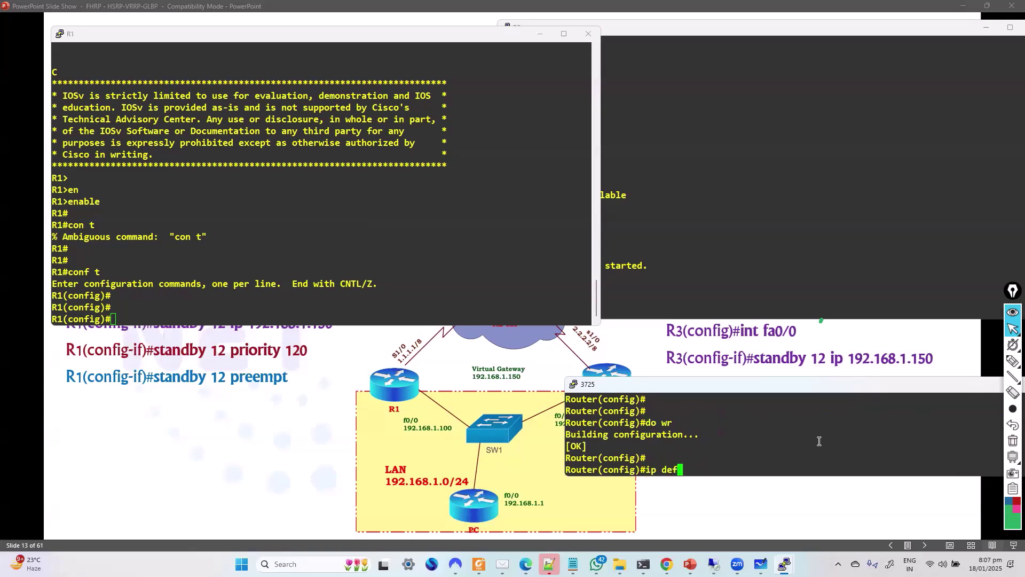
key("Tab")
type("g")
key("Tab")
type("192.168.1.5")
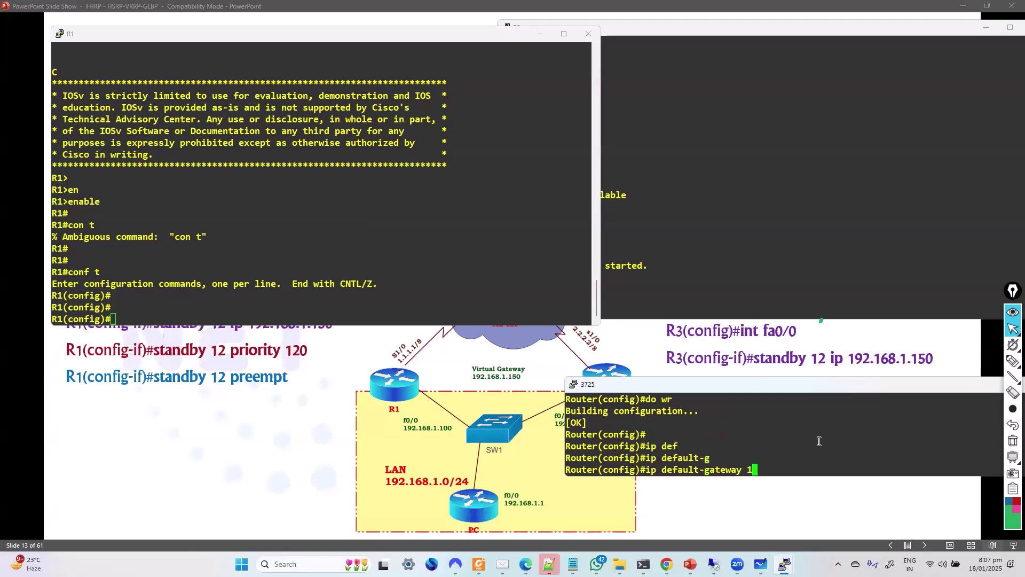
key("BackSpace")
type("150")
key("Return")
- Leave configuration mode on the 3725 router and write the configuration to memory
type("end")
key("Return")
key("Return")
key("Return")
type("wr")
key("Tab")
key("Return")
key("Return")
key("Return")
key("Return")
key("Return")
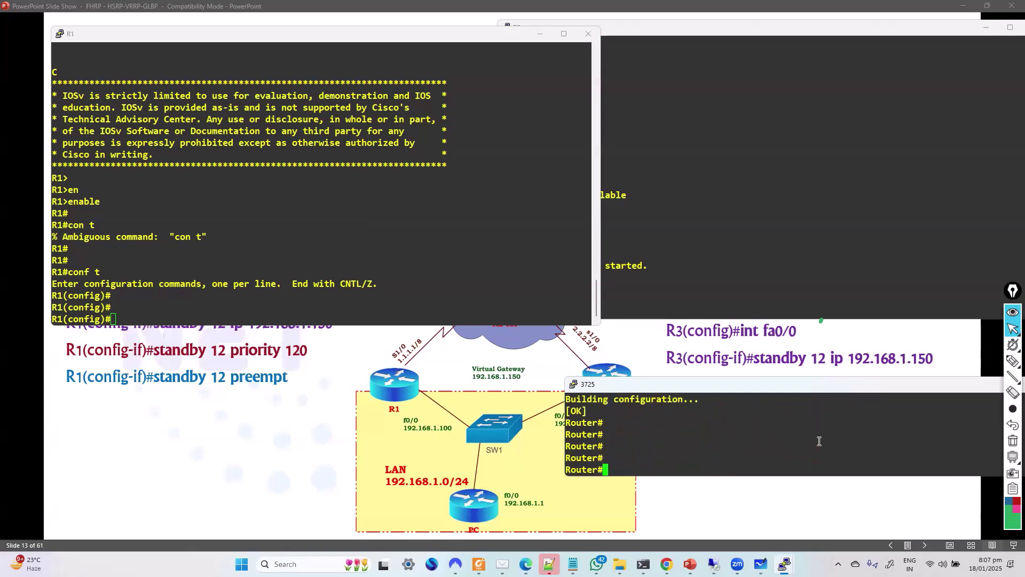
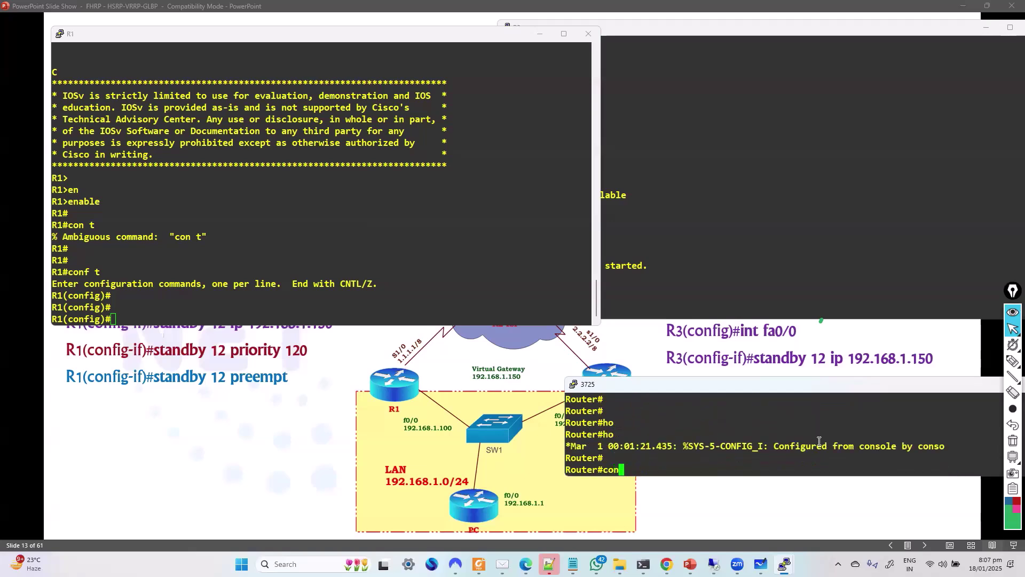
- Set the 3725 router's hostname to PC
type("ho")
key("Tab")
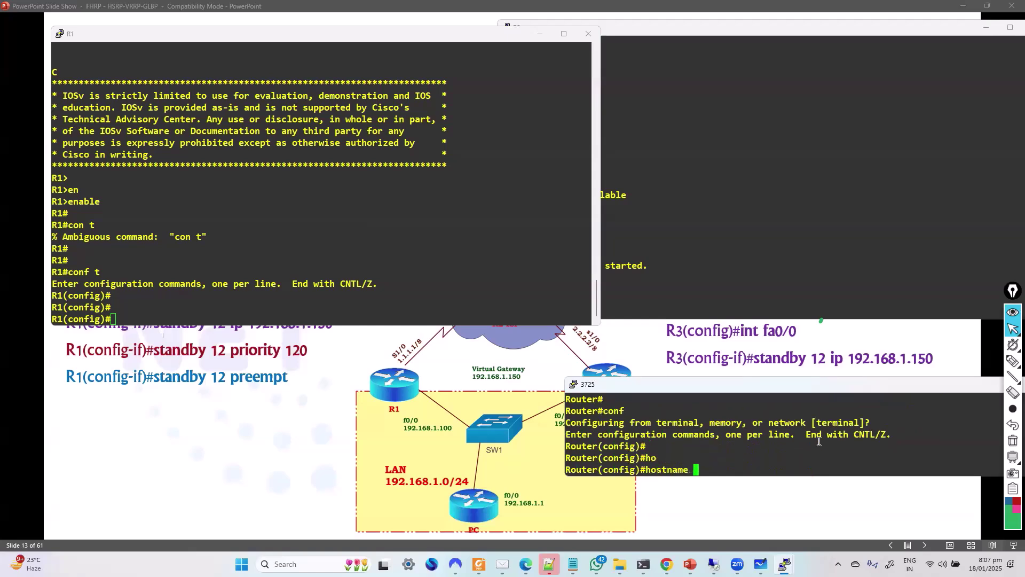
type("PC")
key("Return")
- Leave configuration mode on the PC router and write its configuration to memory
key("Return")
key("Return")
type("end")
key("Return")
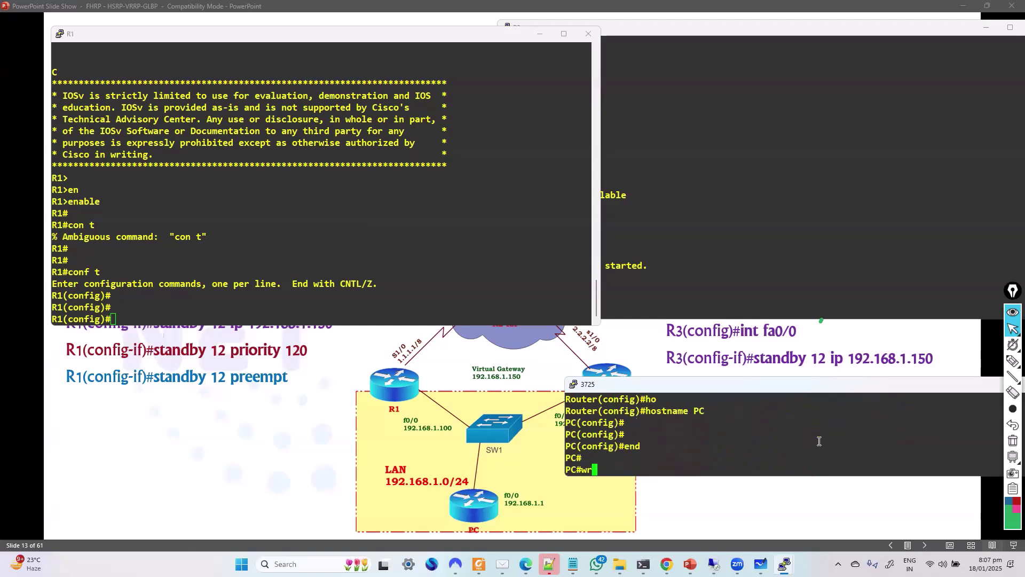
type("wr")
key("Tab")
key("Return")
- Start a ping from PC to 12.0.0.1 with a repeat count of 10000, and reposition and enlarge its console window
key("Return")
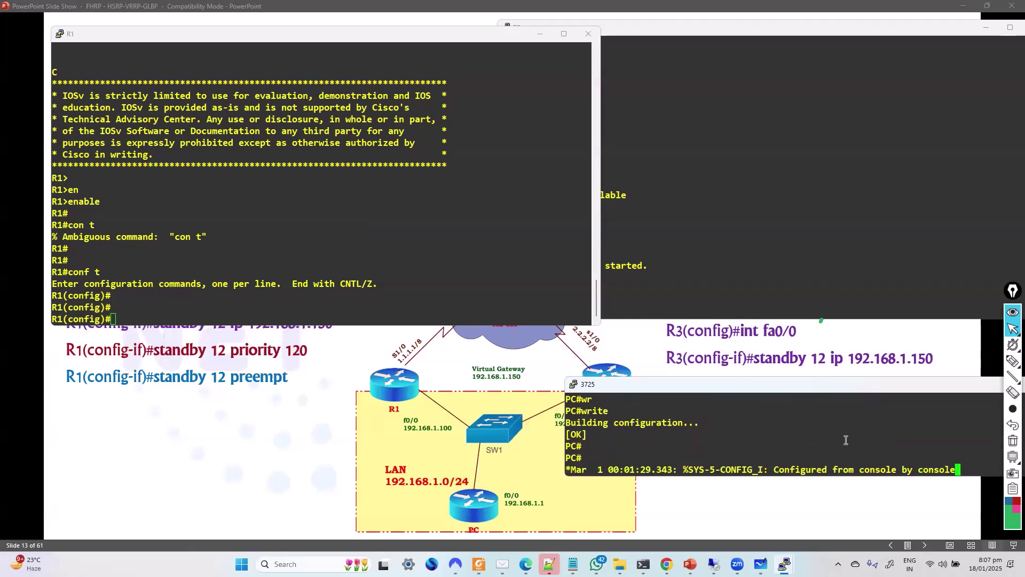
key("Return")
key("Return")
type("pi")
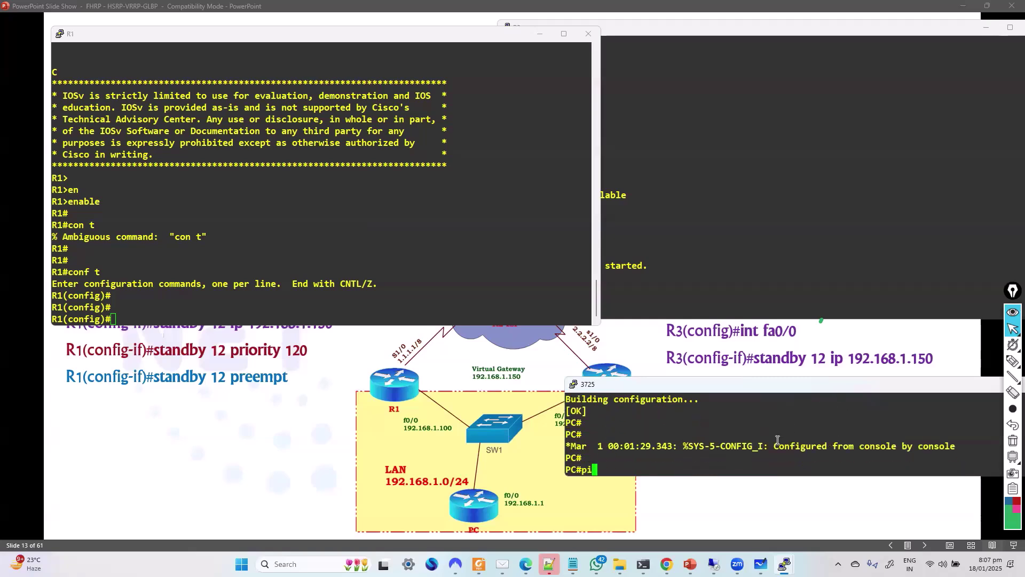
type("ng 12.0.0.1 re")
key("Tab")
type("10000")
key("Return")
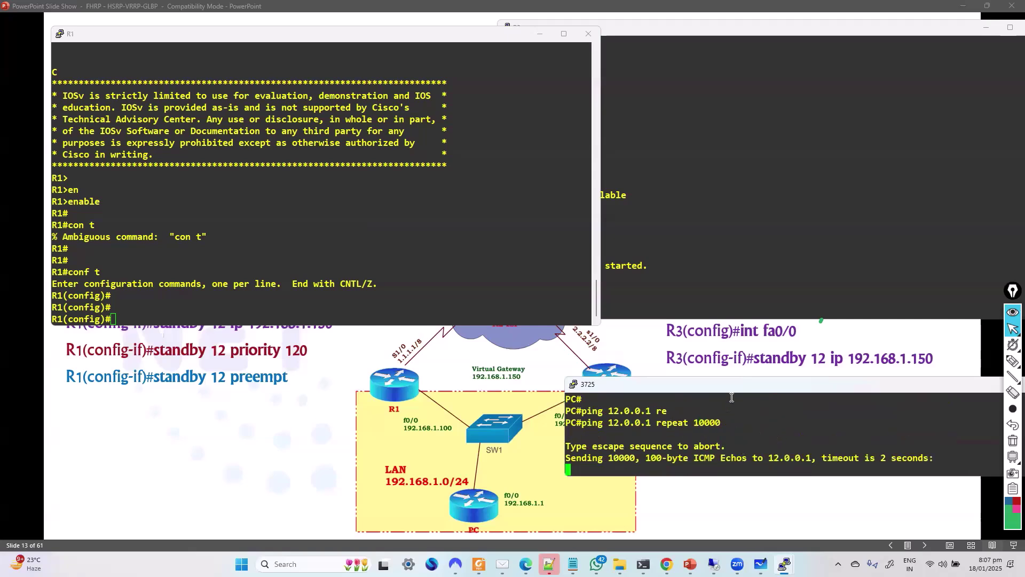
left_click_drag(733, 390, 710, 389)
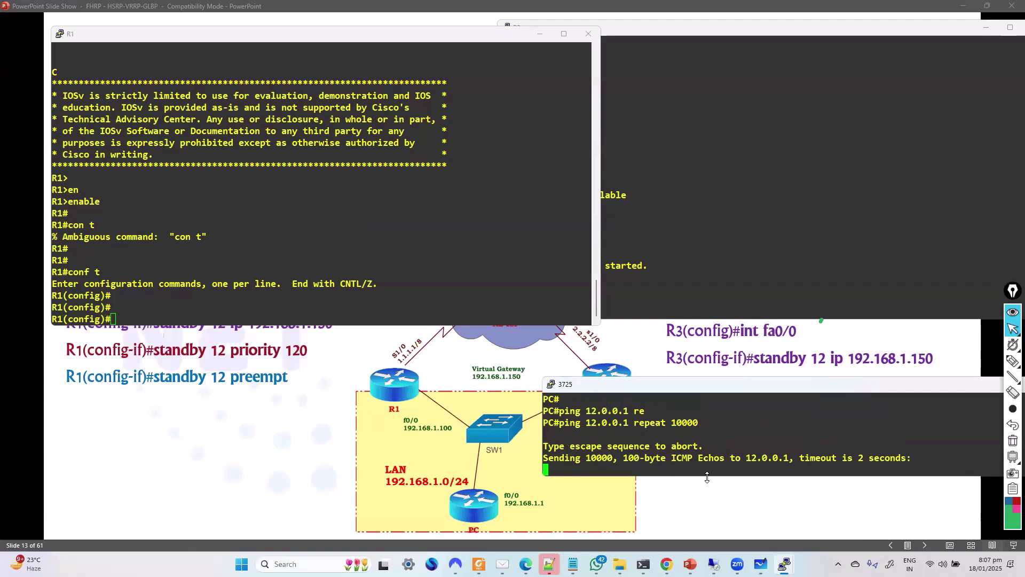
left_click_drag(707, 476, 702, 500)
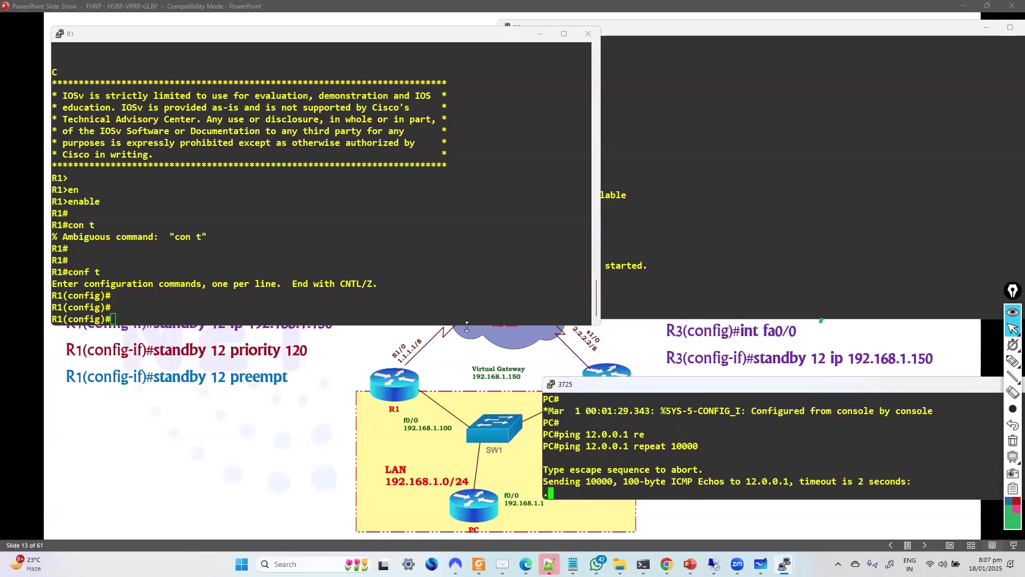
- Switch to the R1 console and enter configuration of interface g0/0
double_click(394, 260)
left_click(684, 229)
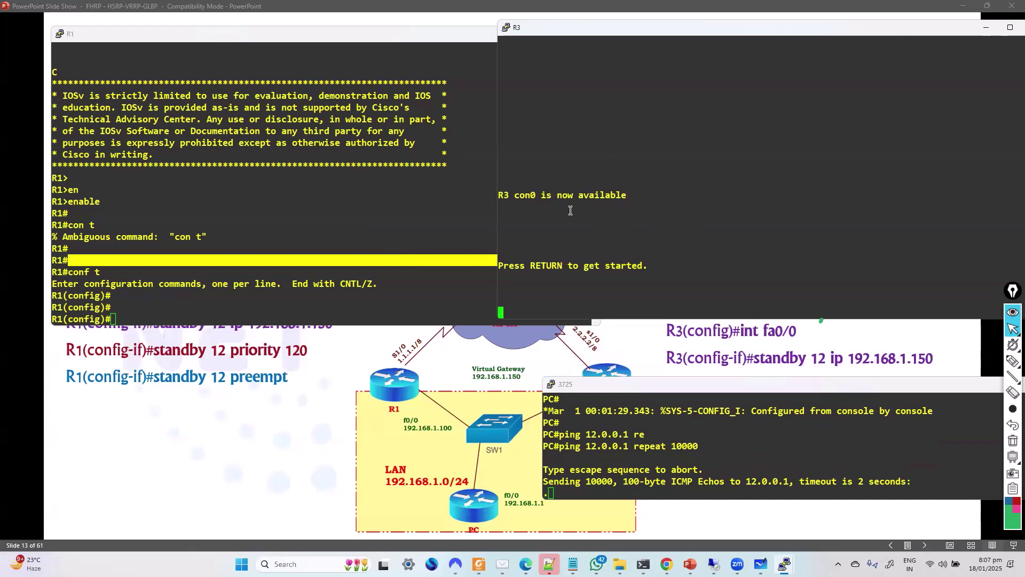
left_click(359, 213)
left_click(686, 229)
left_click(306, 215)
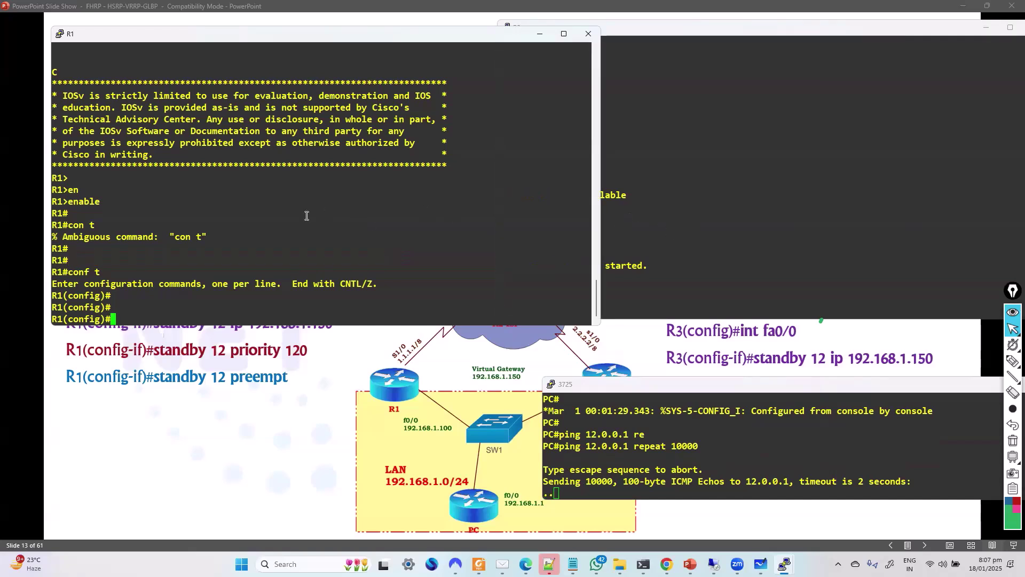
type("int g0/0")
key("Return")
- Assign HSRP group 12 the virtual IP 192.168.1.150 on R1's g0/0 with standby 12 ip
type("ip")
key("BackSpace")
key("BackSpace")
type("stan")
key("Tab")
type("12 ip ")
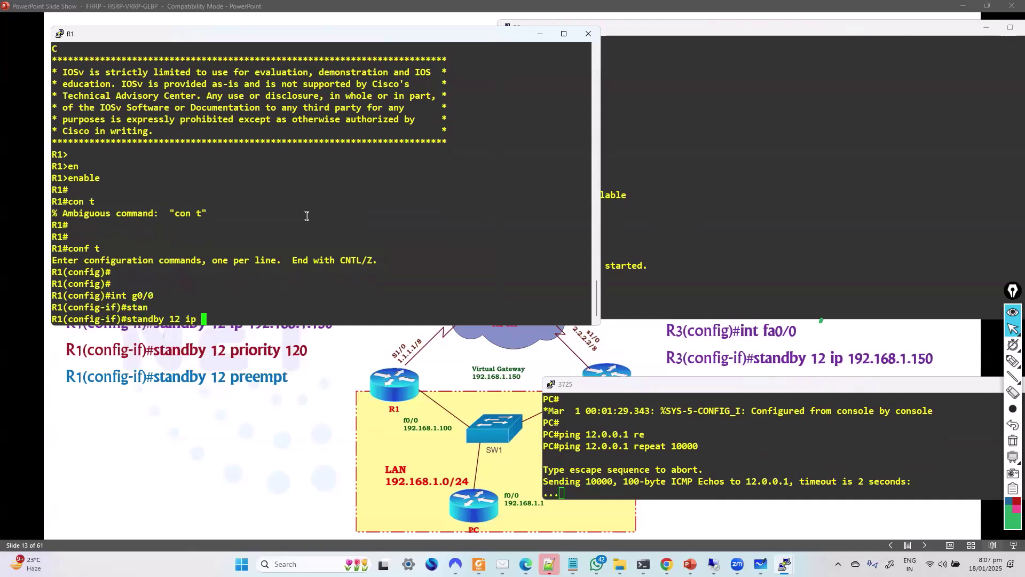
type("192.168.1.150")
key("Tab")
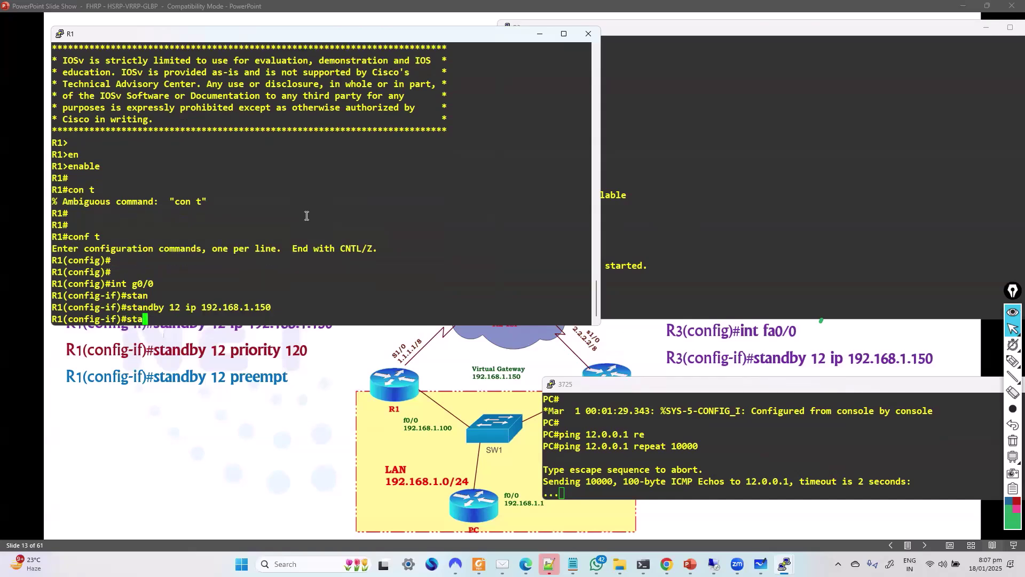
- Set R1's HSRP group 12 priority to 120 with standby 12 priority
key("BackSpace")
key("BackSpace")
key("BackSpace")
key("BackSpace")
key("BackSpace")
key("BackSpace")
key("BackSpace")
key("BackSpace")
key("BackSpace")
key("BackSpace")
key("BackSpace")
key("BackSpace")
key("BackSpace")
key("BackSpace")
key("BackSpace")
key("BackSpace")
key("BackSpace")
type("pri")
key("Tab")
type("120")
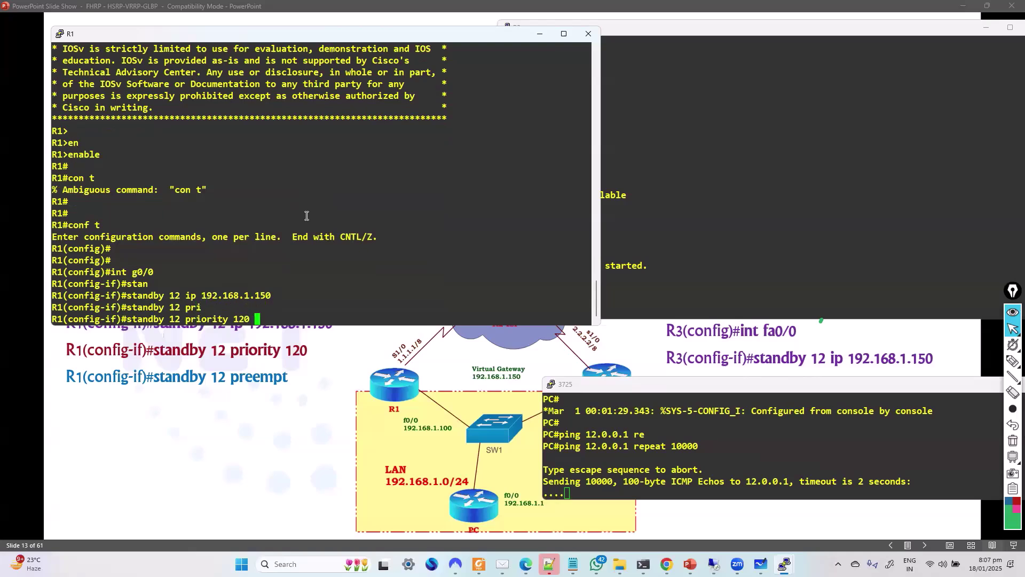
key("Return")
key("Return")
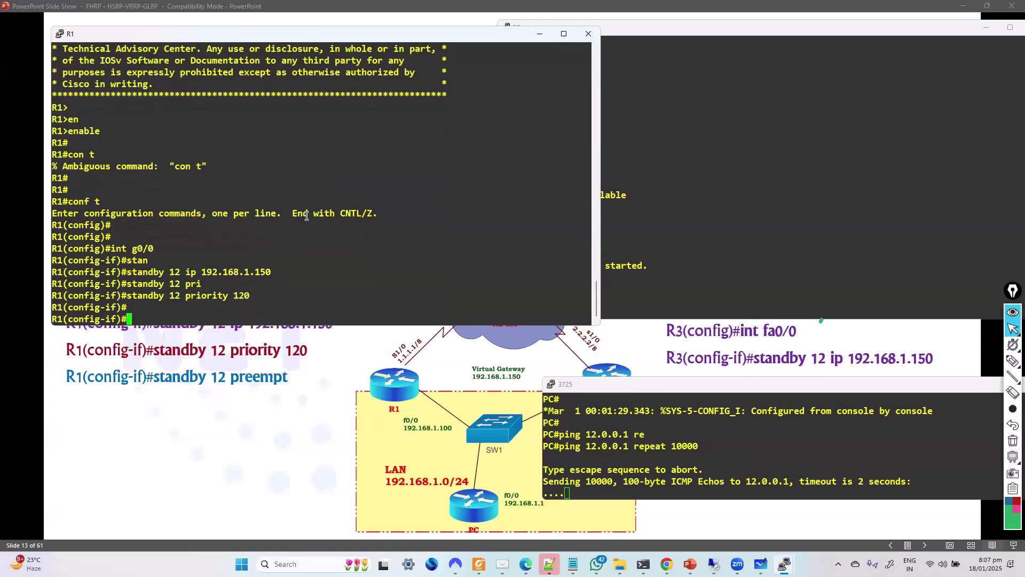
- Enable preemption for HSRP group 12 on R1 with standby 12 preempt
key("Up")
key("BackSpace")
key("BackSpace")
key("BackSpace")
key("BackSpace")
key("BackSpace")
key("BackSpace")
key("BackSpace")
key("BackSpace")
key("BackSpace")
key("BackSpace")
key("BackSpace")
type("re")
key("Tab")
key("Return")
key("Return")
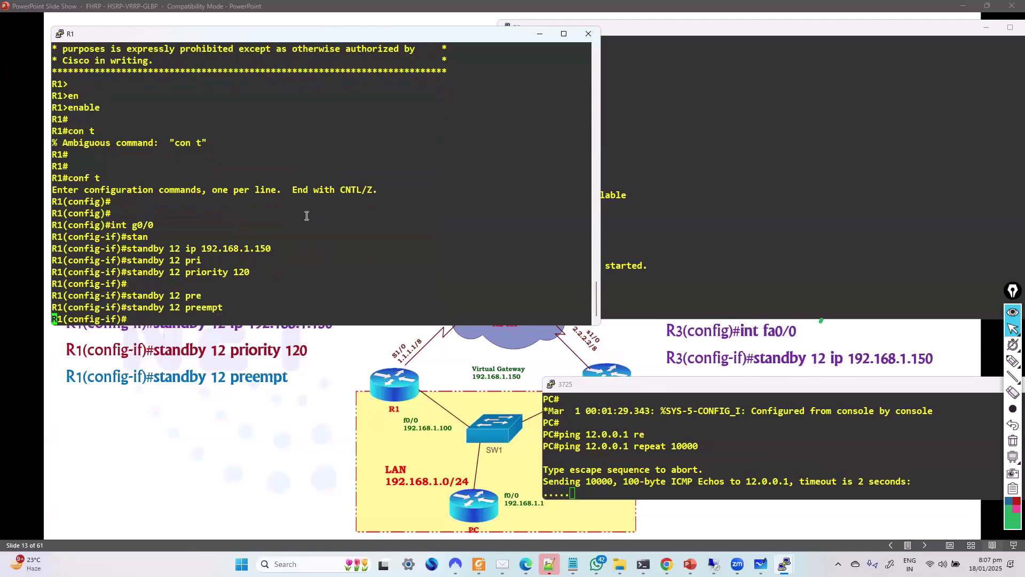
- On the R3 console, enter privileged mode and open interface g0/0 for configuration
left_click(714, 219)
key("Return")
type("en")
key("Tab")
key("Return")
type("con t")
key("Return")
type("conf")
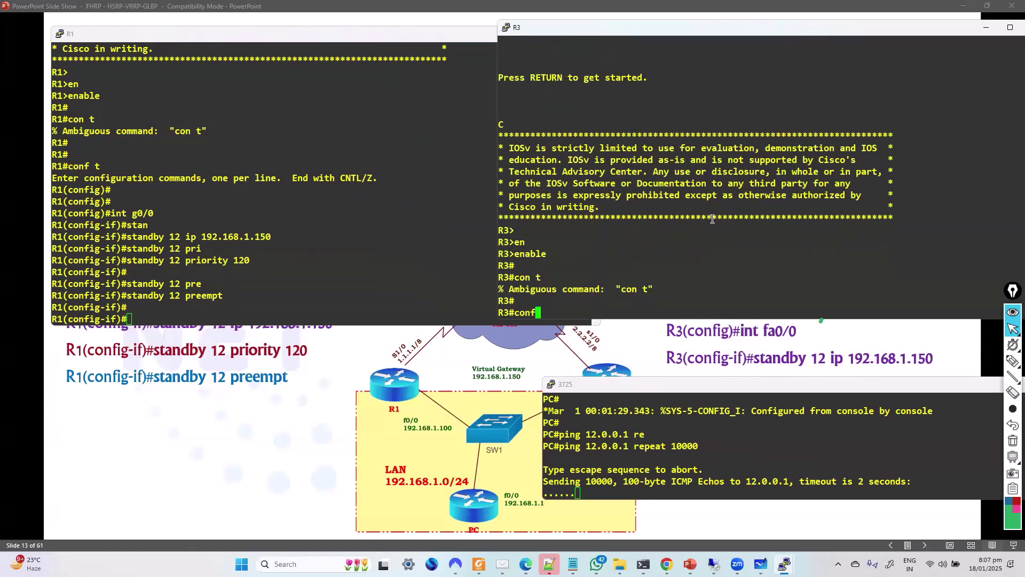
type(" t")
key("Return")
type("int g0/0")
key("Return")
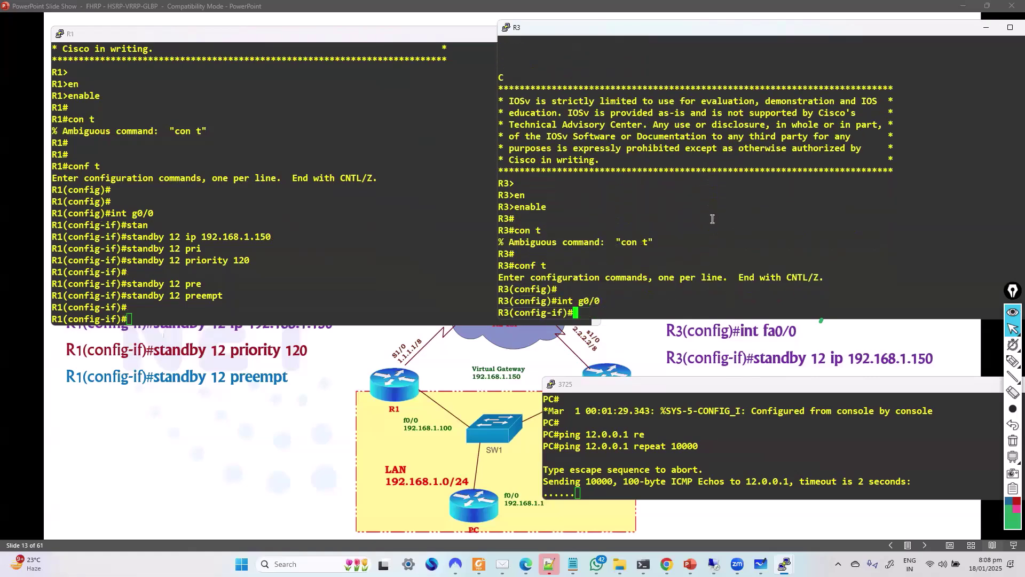
- Assign HSRP group 12 the virtual IP 192.168.1.150 on R3's g0/0 with standby 12 ip
type("stna")
key("Tab")
key("BackSpace")
key("BackSpace")
type("an")
key("Tab")
type("12")
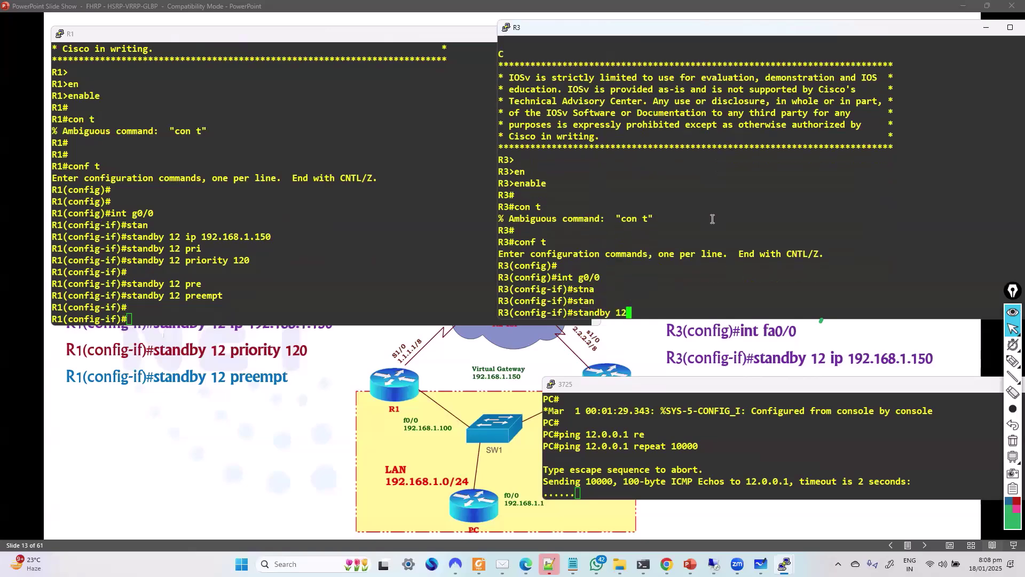
type(" ip 192.168.1.150")
key("Return")
key("Return")
- Enable preemption for HSRP group 12 on R3 with standby 12 preempt
key("Up")
key("BackSpace")
key("BackSpace")
key("BackSpace")
key("BackSpace")
key("BackSpace")
key("BackSpace")
key("BackSpace")
key("BackSpace")
key("BackSpace")
key("BackSpace")
key("BackSpace")
key("BackSpace")
key("BackSpace")
key("BackSpace")
key("BackSpace")
key("BackSpace")
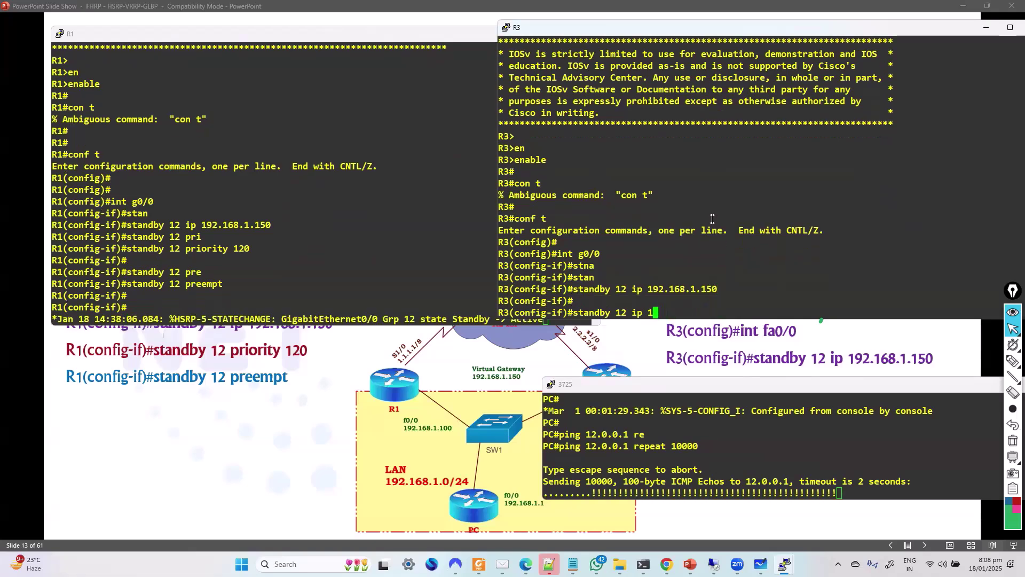
type("pr")
key("Tab")
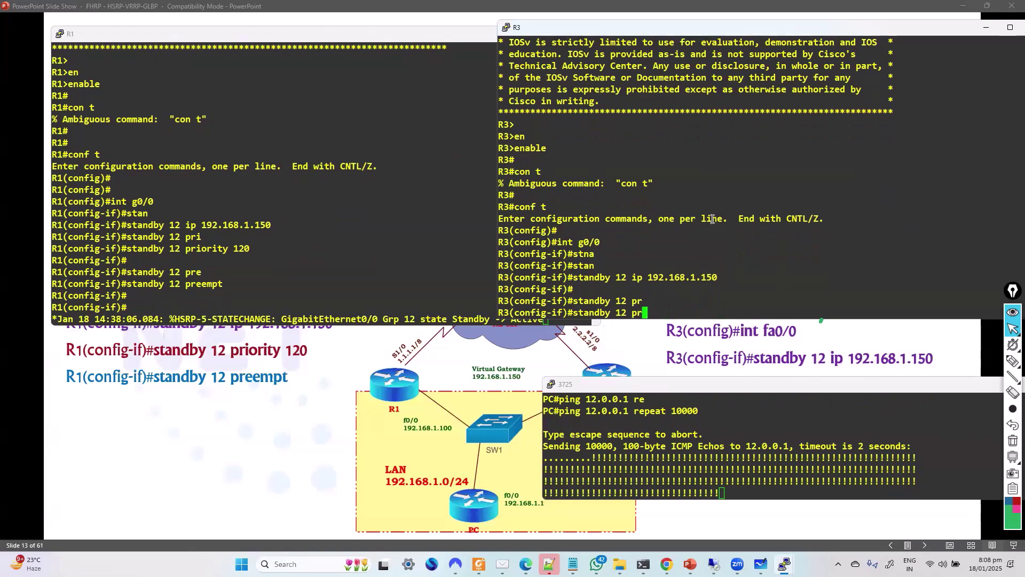
key("Return")
key("Up")
type("e")
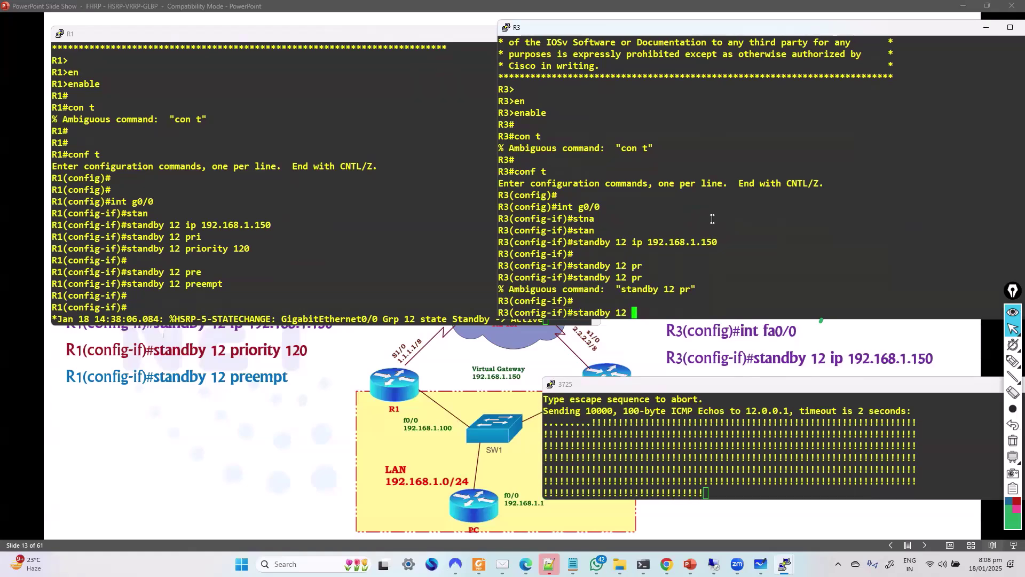
key("Tab")
key("Return")
key("Return")
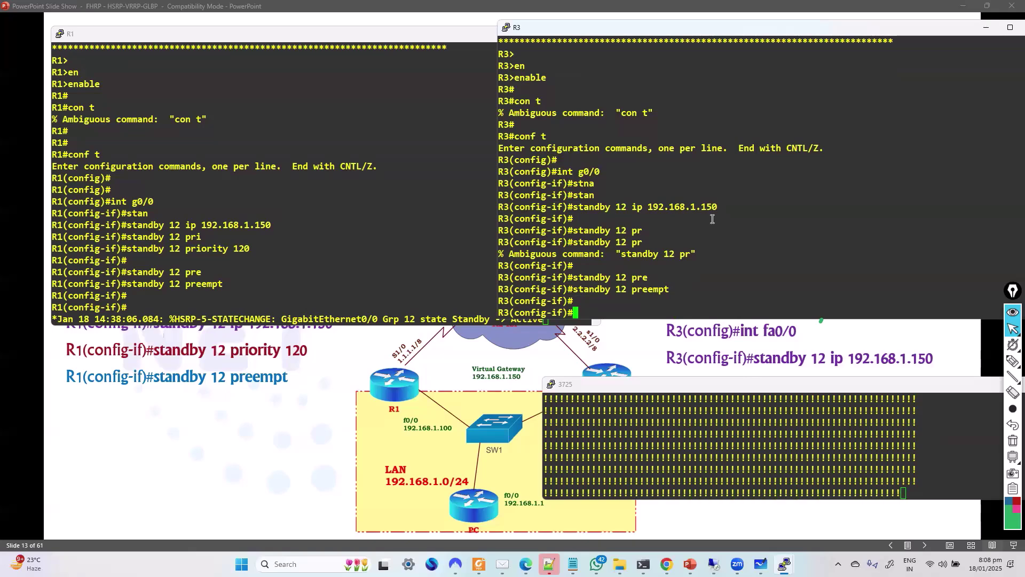
- Review R1's standby commands and the HSRP state-change messages on the R1 and R3 consoles
left_click(813, 457)
left_click(265, 276)
left_click_drag(172, 225, 282, 226)
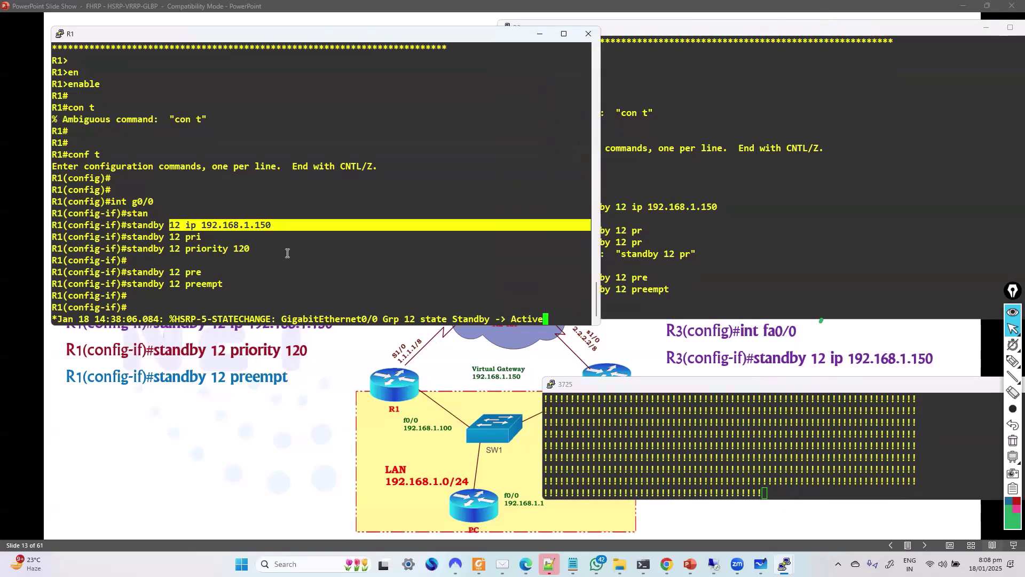
triple_click(294, 249)
left_click_drag(197, 318, 539, 319)
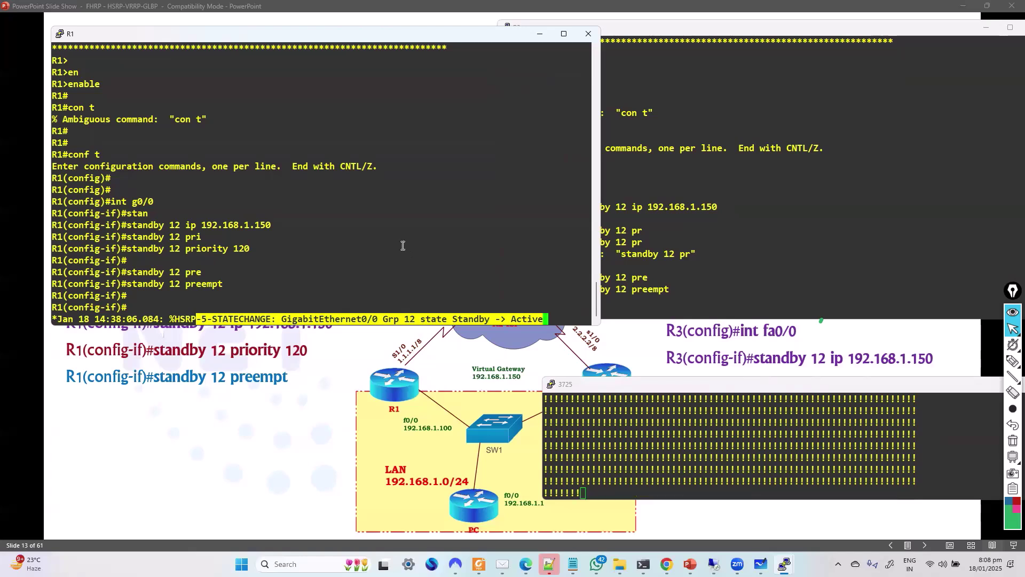
left_click(220, 286)
left_click_drag(194, 318, 568, 318)
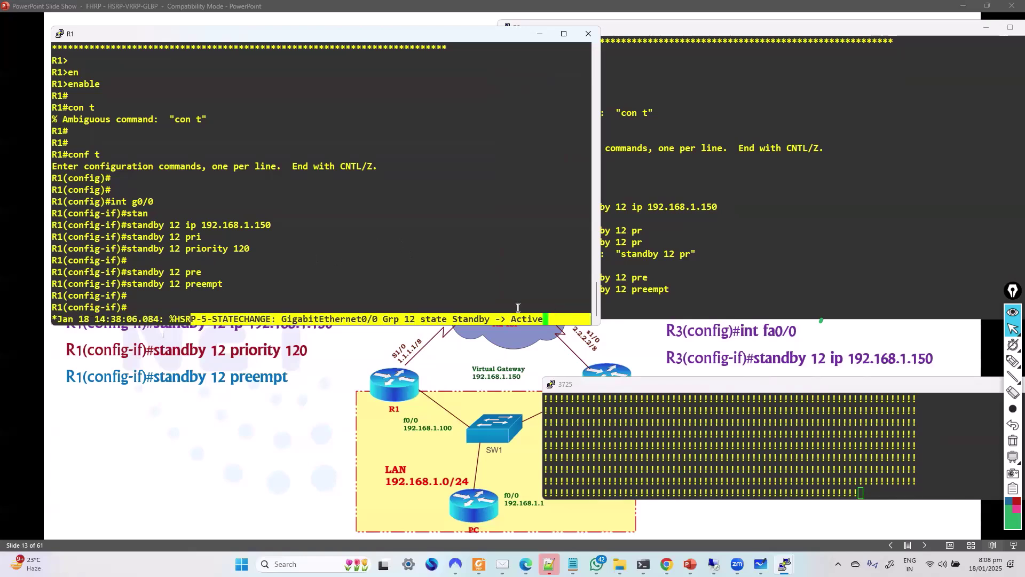
left_click(432, 283)
left_click(724, 257)
left_click_drag(883, 311, 985, 312)
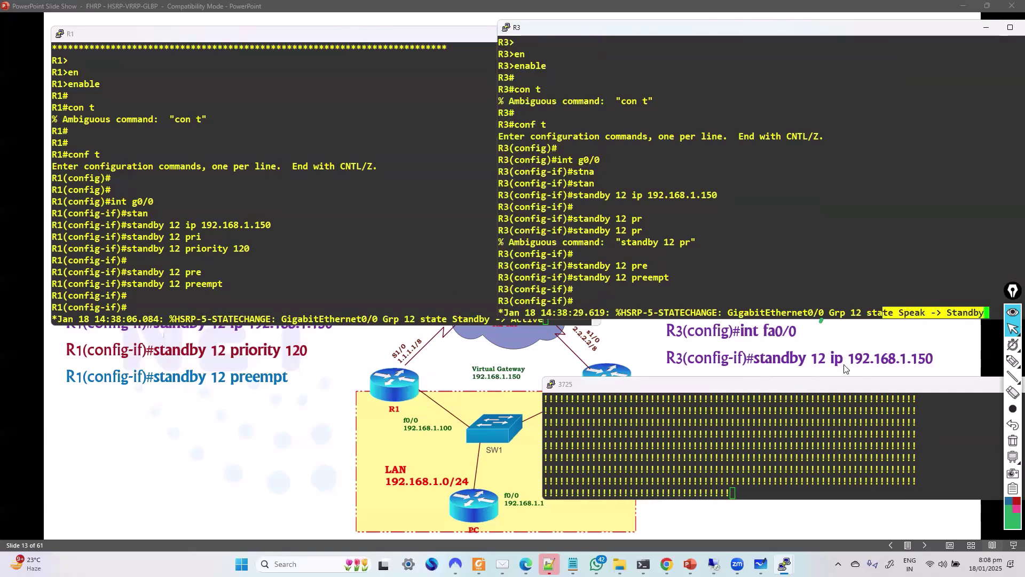
- Check the running ping output on the PC console and reposition its window
left_click(762, 465)
triple_click(719, 451)
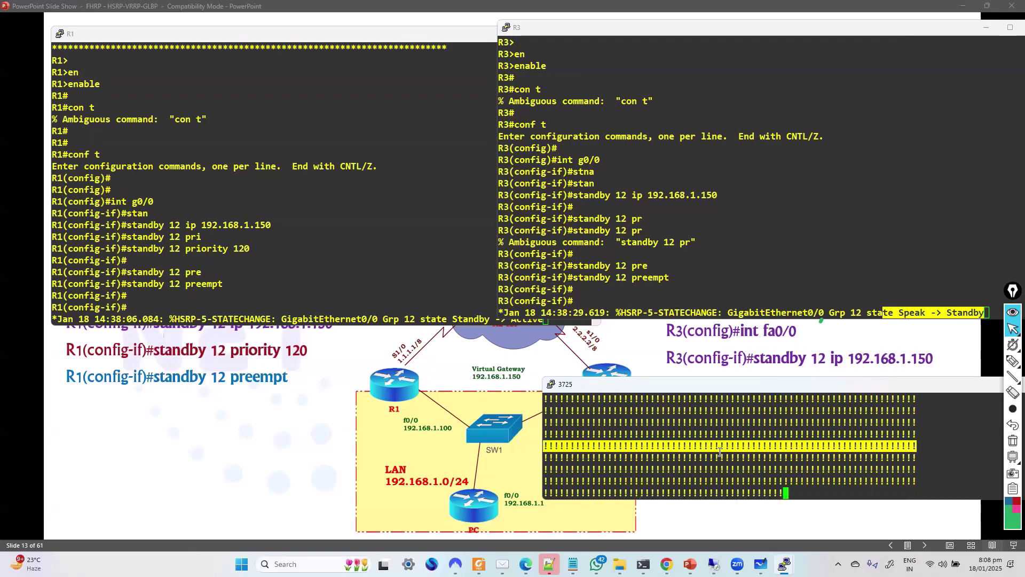
triple_click(718, 456)
left_click(724, 448)
double_click(724, 448)
left_click(727, 448)
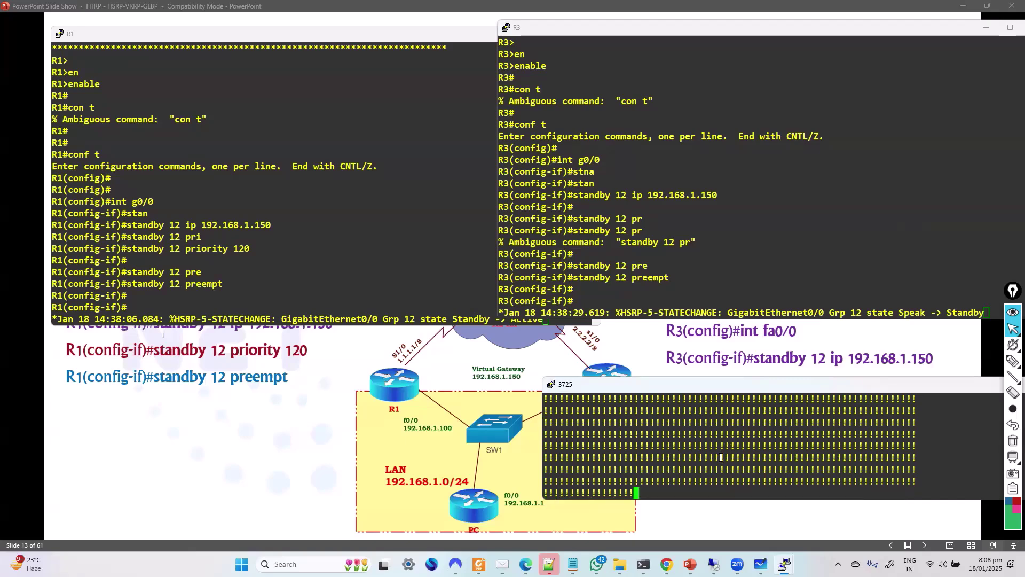
left_click_drag(764, 388, 721, 397)
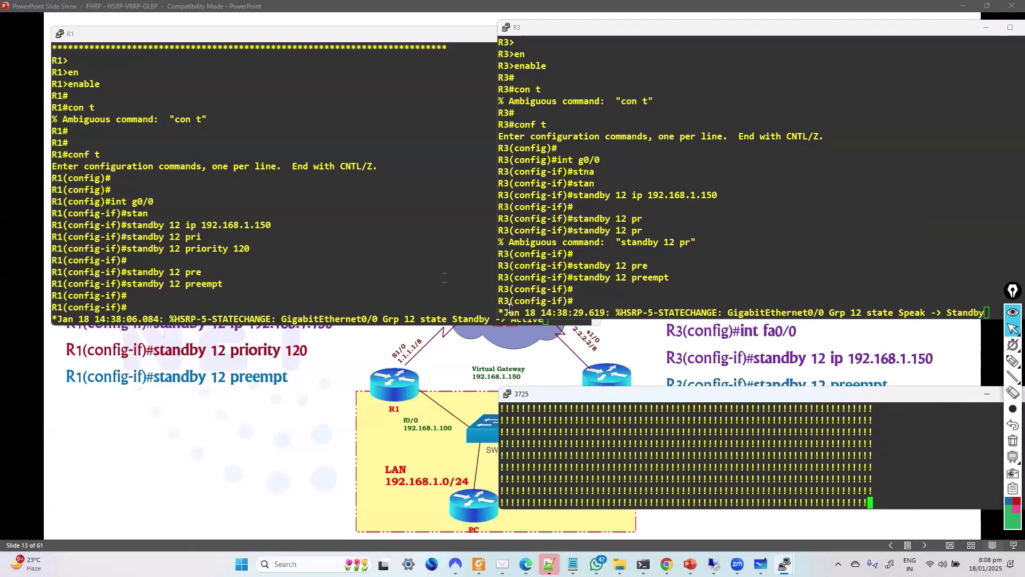
- Leave configuration mode on R1 and display its HSRP status with show standby
left_click(387, 254)
double_click(387, 251)
key("Return")
type("end")
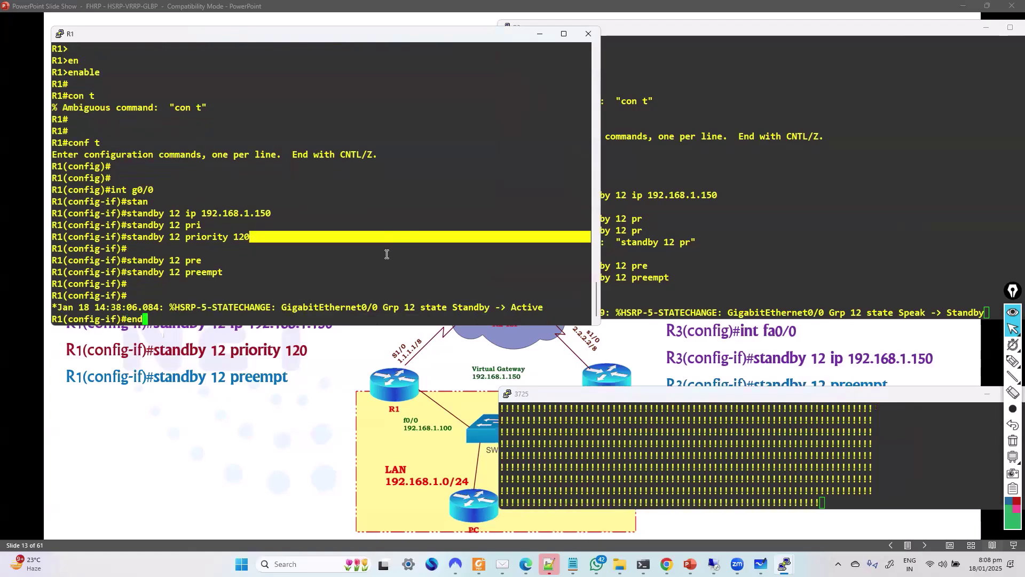
key("Return")
key("Return")
key("Return")
type("shwo stan")
key("Tab")
key("Return")
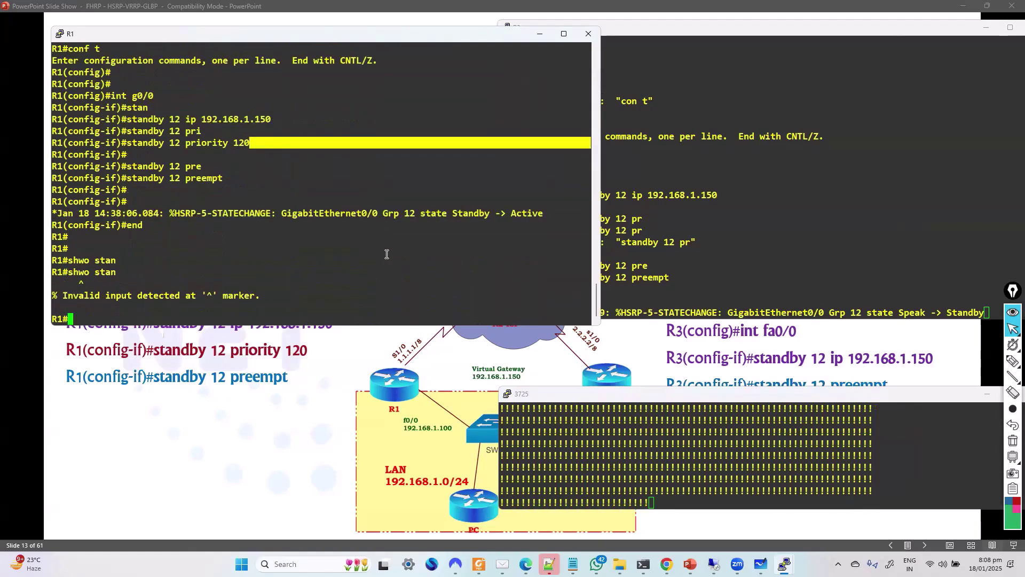
type("show stan")
key("Tab")
key("Return")
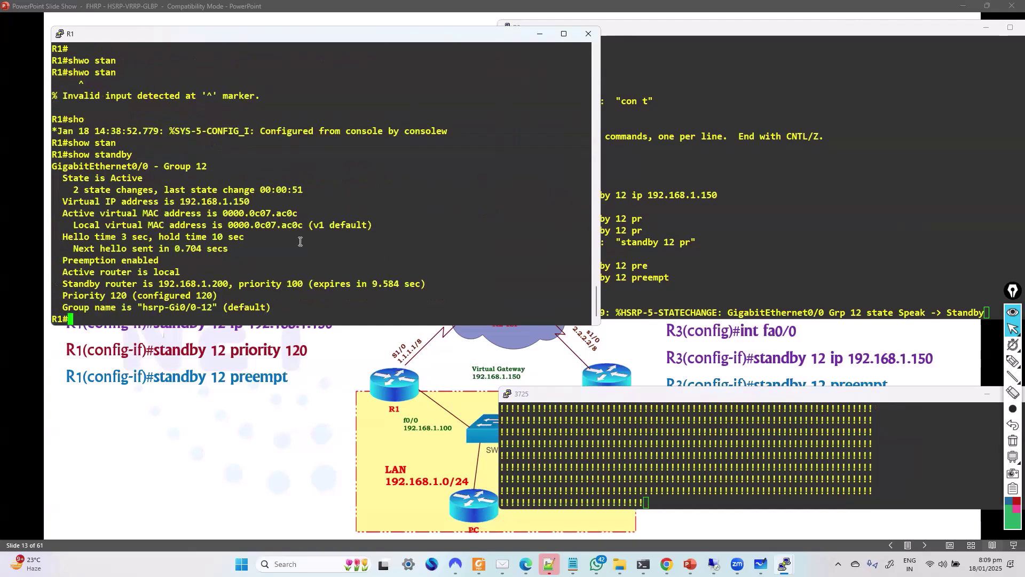
- Leave configuration mode on R3 and display its HSRP status with show standby
left_click(663, 203)
key("Return")
type("end")
key("Return")
key("Return")
type("show stan")
key("Tab")
key("Return")
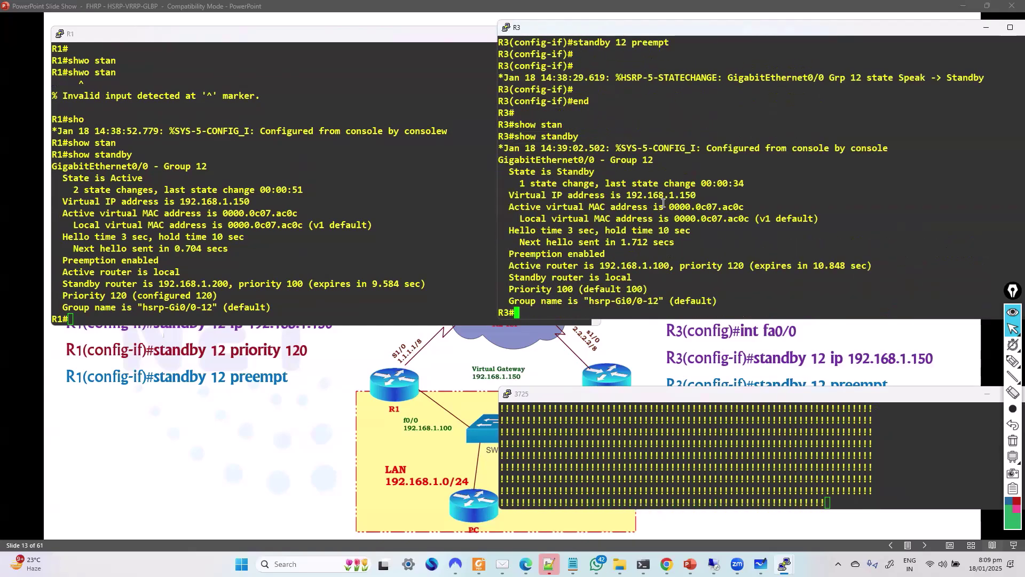
- Examine R1's show standby output for its state, virtual IP and MAC addresses, hello timers, and active and standby routers
left_click(119, 187)
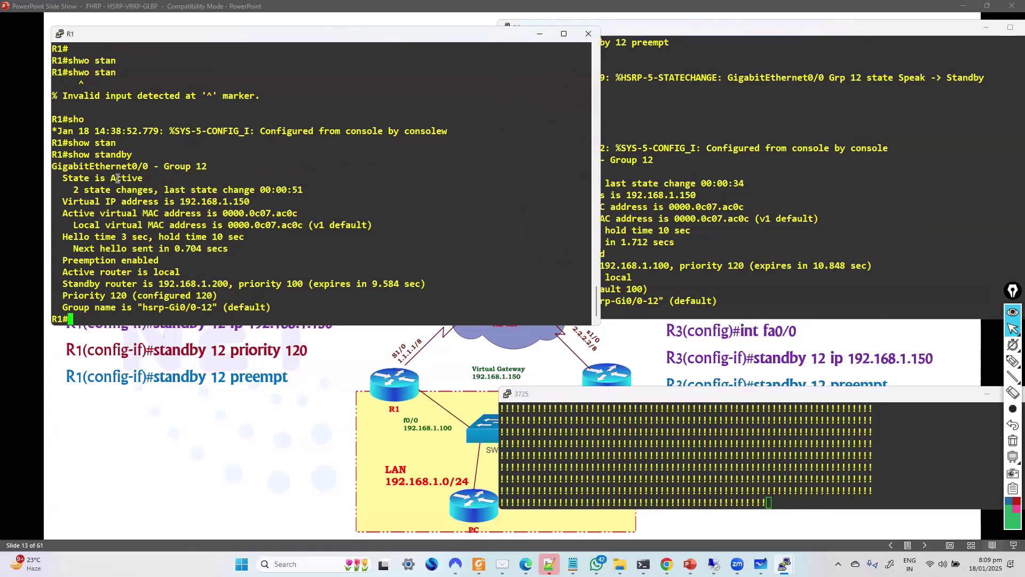
left_click_drag(78, 173, 161, 183)
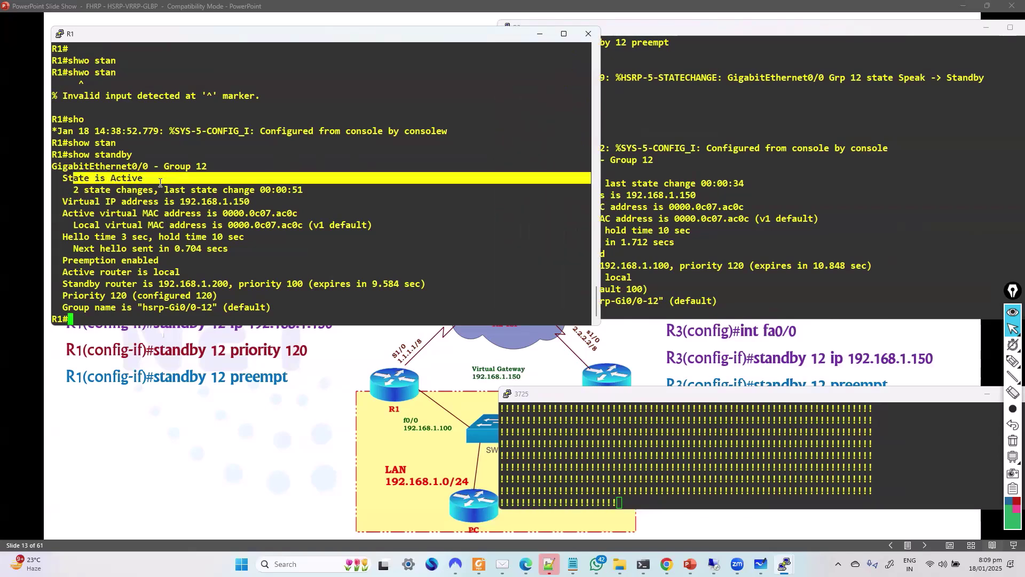
left_click_drag(182, 200, 255, 201)
left_click_drag(138, 213, 369, 230)
left_click(184, 256)
left_click_drag(83, 237, 237, 255)
left_click_drag(74, 272, 347, 284)
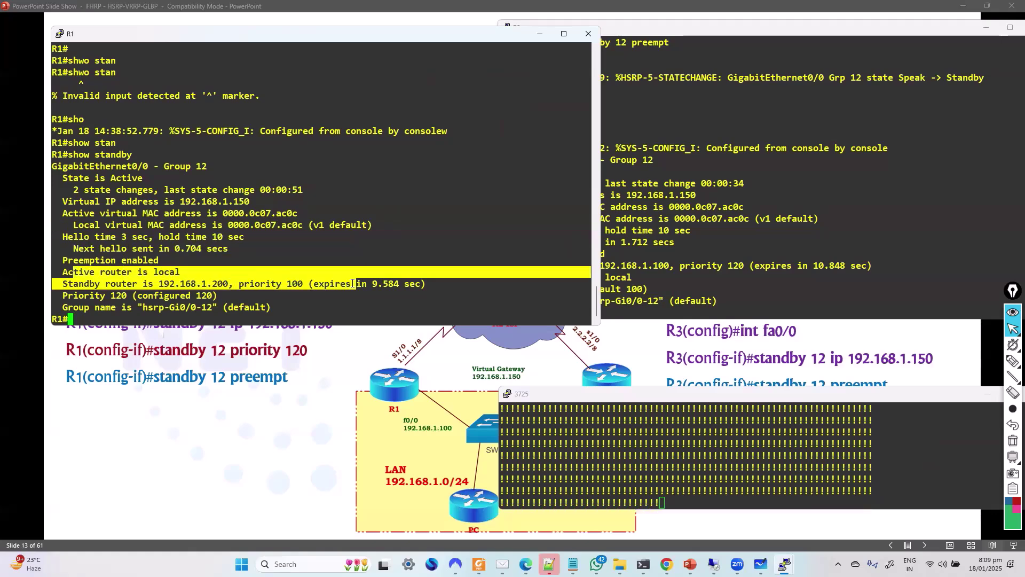
- Check the preemption line in R1's show standby output and look over the matching output on R3
left_click(178, 291)
left_click_drag(74, 260, 173, 262)
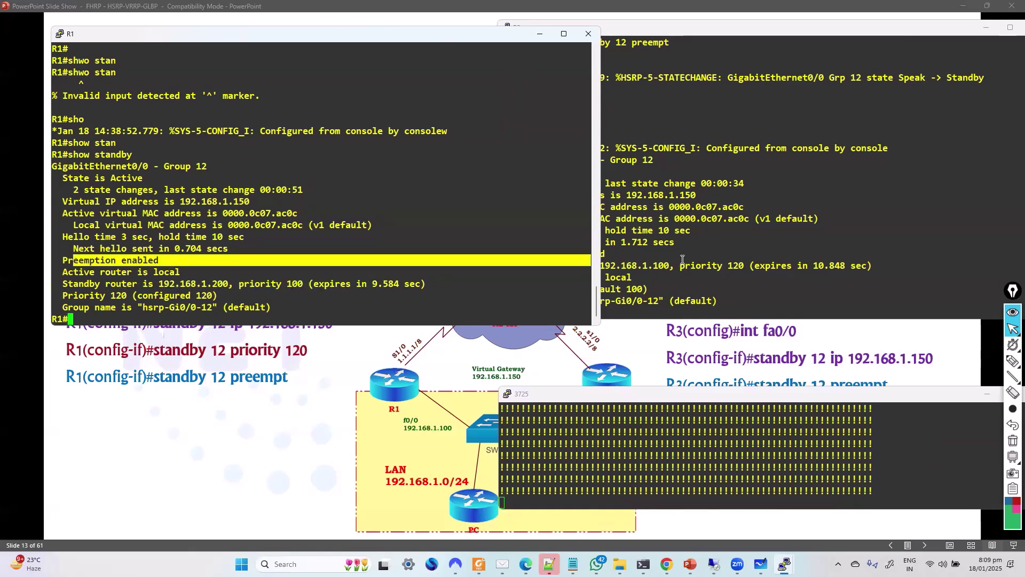
left_click(683, 259)
left_click_drag(536, 240, 644, 282)
left_click(652, 296)
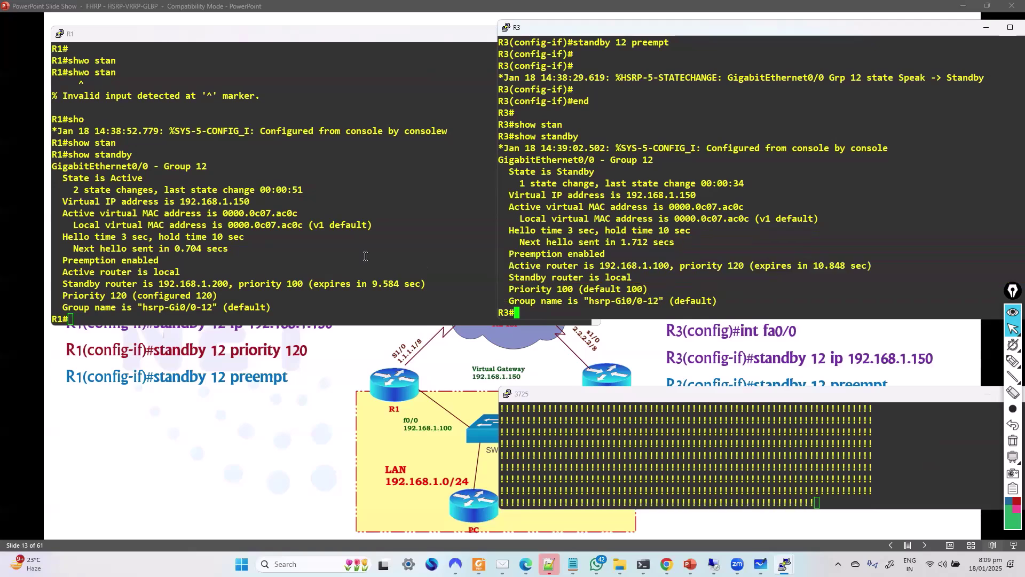
- Display R1's HSRP summary with show standby brief
left_click(365, 256)
key("Return")
key("Return")
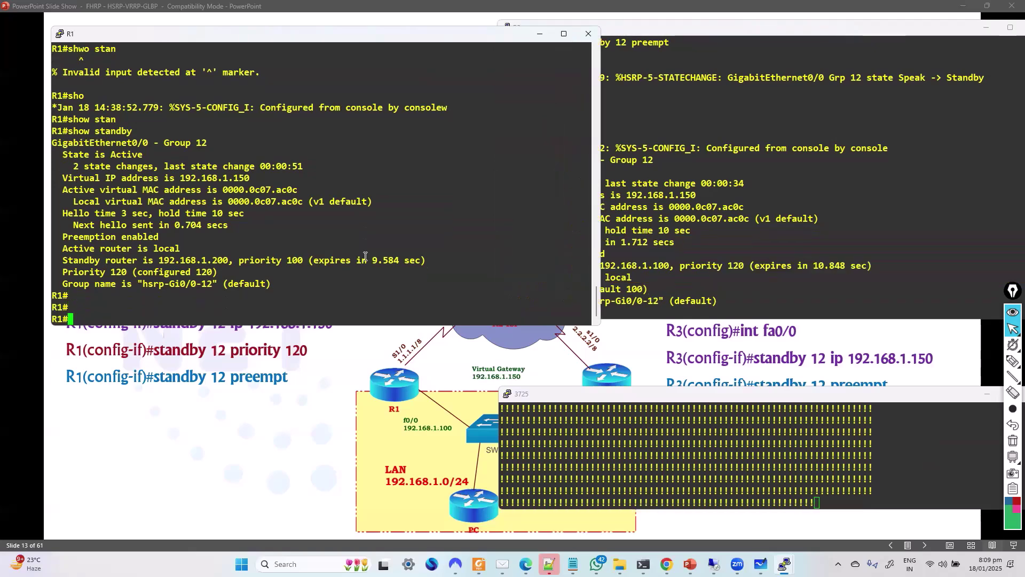
type("show standby ")
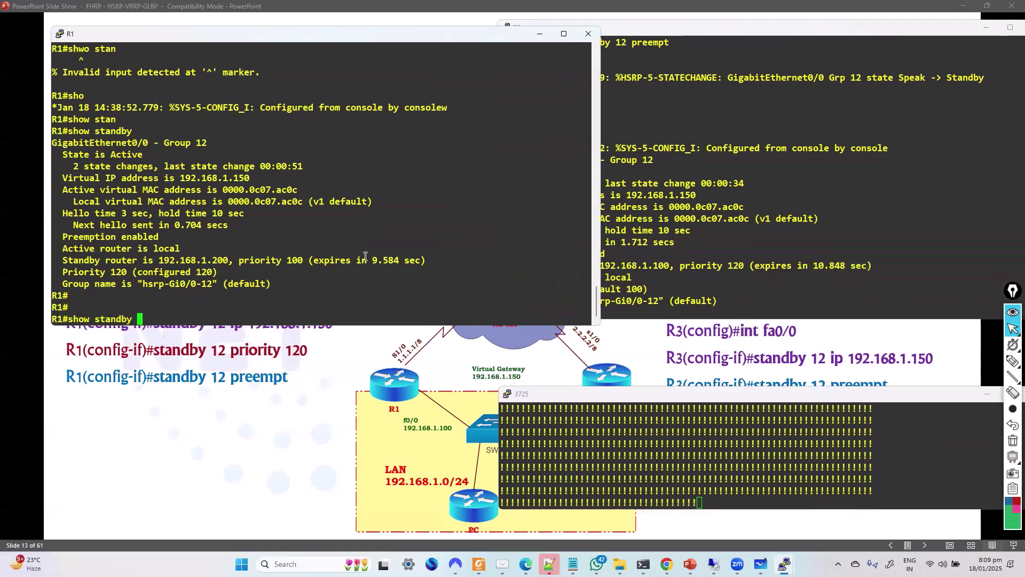
type("br")
key("Tab")
key("Return")
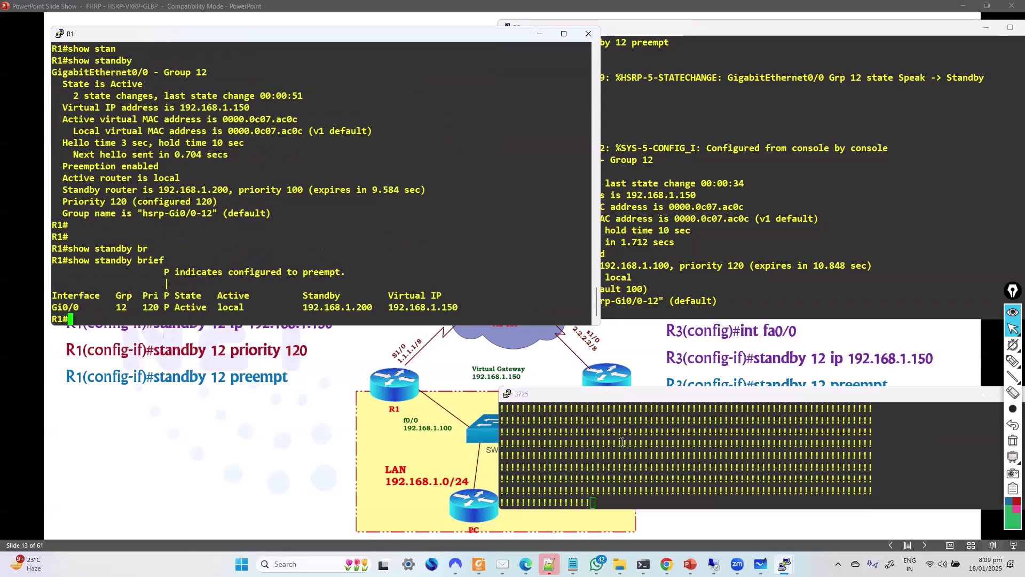
- Draw a cross in green ink over the link between R1 and the switch on the topology diagram
key("ctrl+shift+3")
left_click(418, 400)
mouse_move(420, 395)
left_mouse_down()
mouse_move(437, 414)
mouse_move(420, 420)
left_mouse_up()
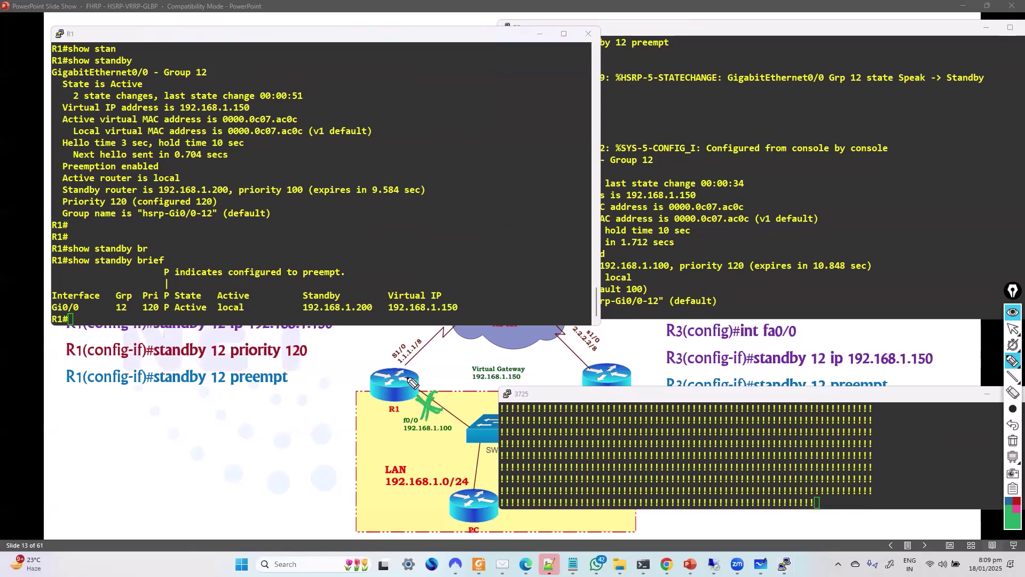
key("ctrl+a")
- Enter configuration mode on R1 and shut down interface g0/0
left_click(329, 191)
key("Return")
key("Return")
type("conf")
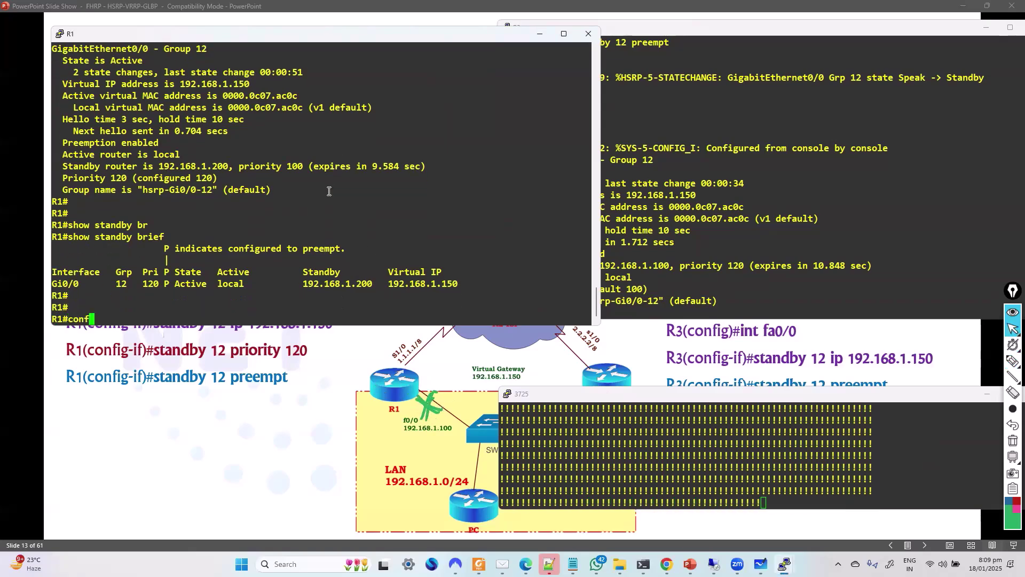
type(" t")
key("Return")
key("Return")
type("int g0/0")
key("Return")
type("sh")
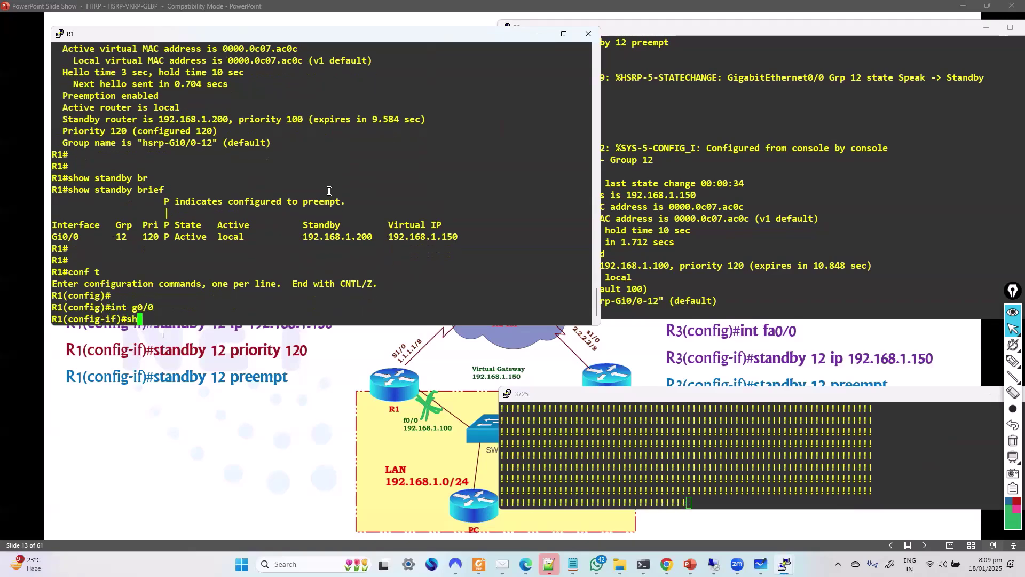
key("Return")
type("shutdown")
key("Return")
key("Return")
key("Return")
key("Return")
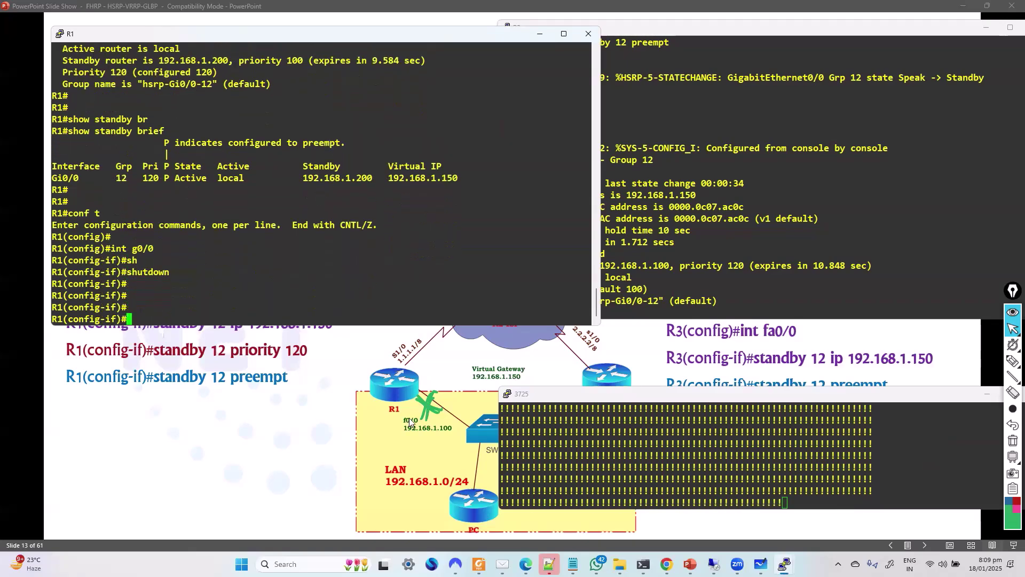
- Check the PC's ping output for dropped packets, reposition the R3 console and examine its HSRP state-change message
left_click_drag(766, 490, 801, 479)
left_click(783, 464)
left_click(383, 254)
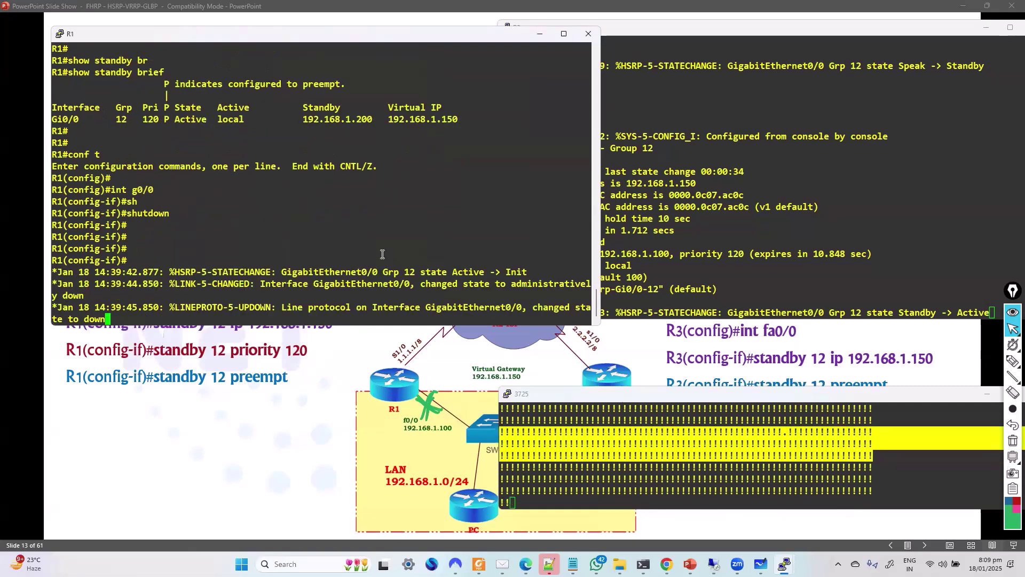
left_click(703, 38)
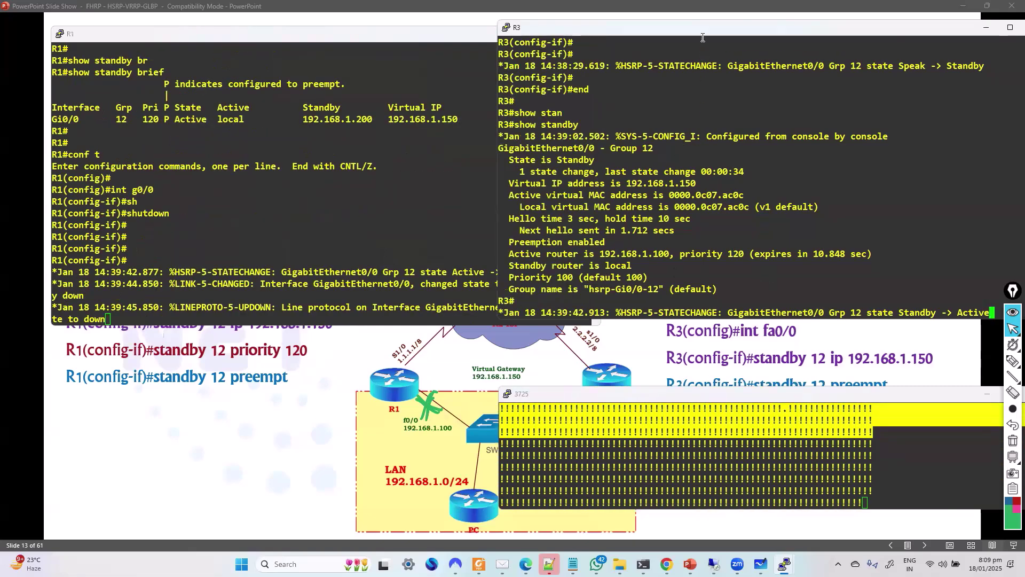
left_click_drag(702, 31, 655, 30)
left_click_drag(716, 191, 729, 194)
left_click_drag(867, 312, 878, 345)
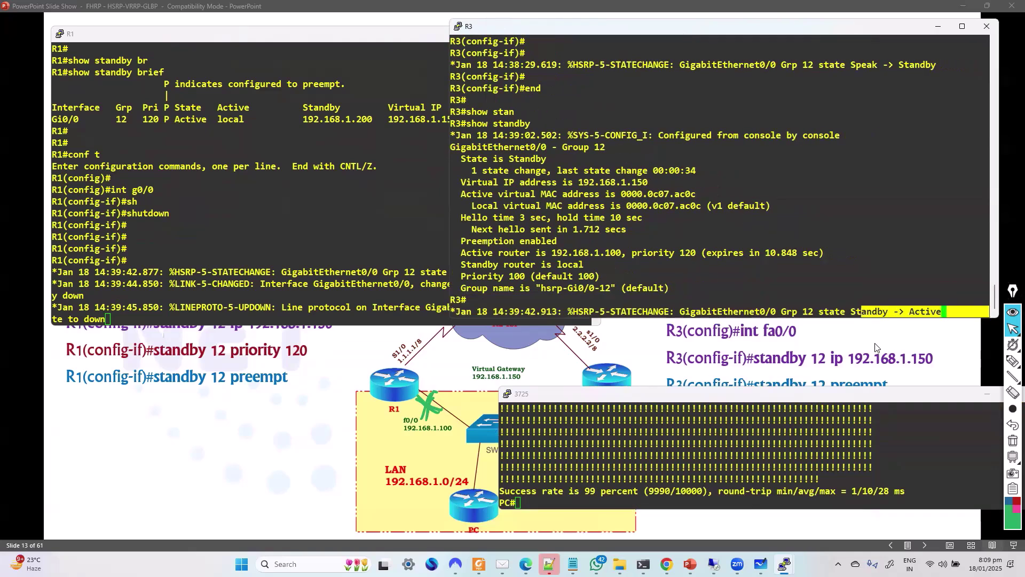
- Draw a line and handwritten marks around the virtual gateway between R1 and R3, and clear the ink from the slide
key("ctrl+shift+3")
mouse_move(441, 393)
left_mouse_down()
mouse_move(573, 385)
mouse_move(558, 393)
left_mouse_up()
mouse_move(497, 380)
left_mouse_down()
mouse_move(500, 357)
mouse_move(504, 375)
left_mouse_up()
left_click_drag(495, 371, 506, 366)
left_click_drag(507, 368, 517, 372)
left_click_drag(522, 358, 523, 372)
left_click_drag(533, 365, 536, 365)
mouse_move(484, 407)
left_mouse_down()
mouse_move(492, 383)
mouse_move(496, 400)
left_mouse_up()
key("ctrl+shift+7")
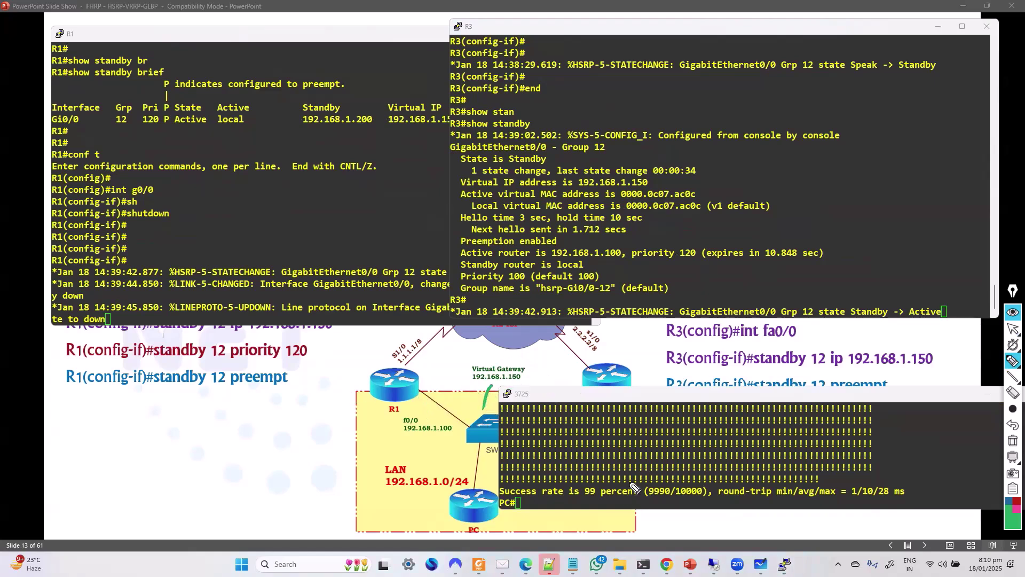
key("ctrl+shift+2")
- Reposition the PC console and run traceroute 12.0.00.1
left_click(611, 430)
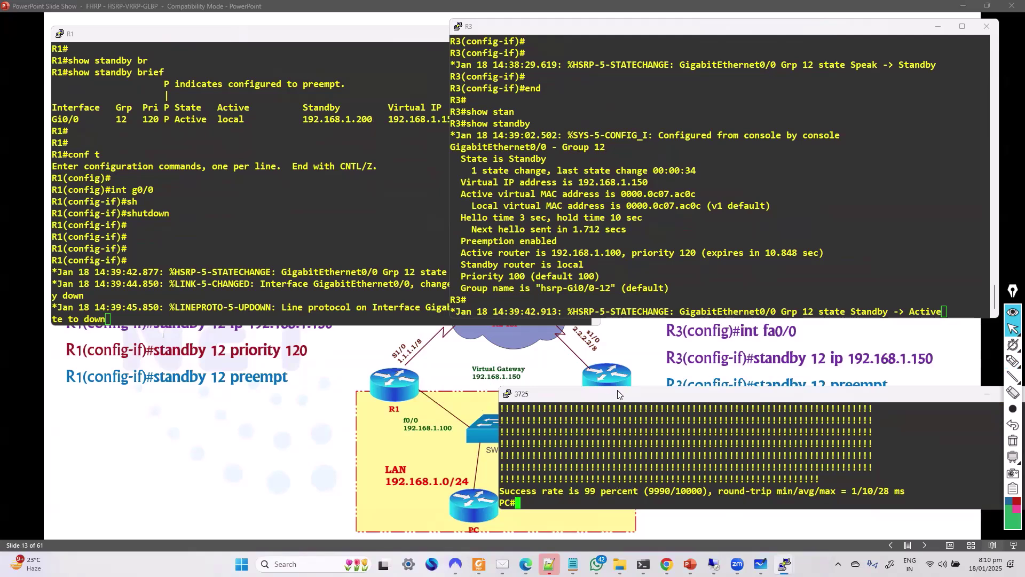
left_click_drag(620, 389, 566, 362)
type("tr")
key("Tab")
type("12.0.00.1")
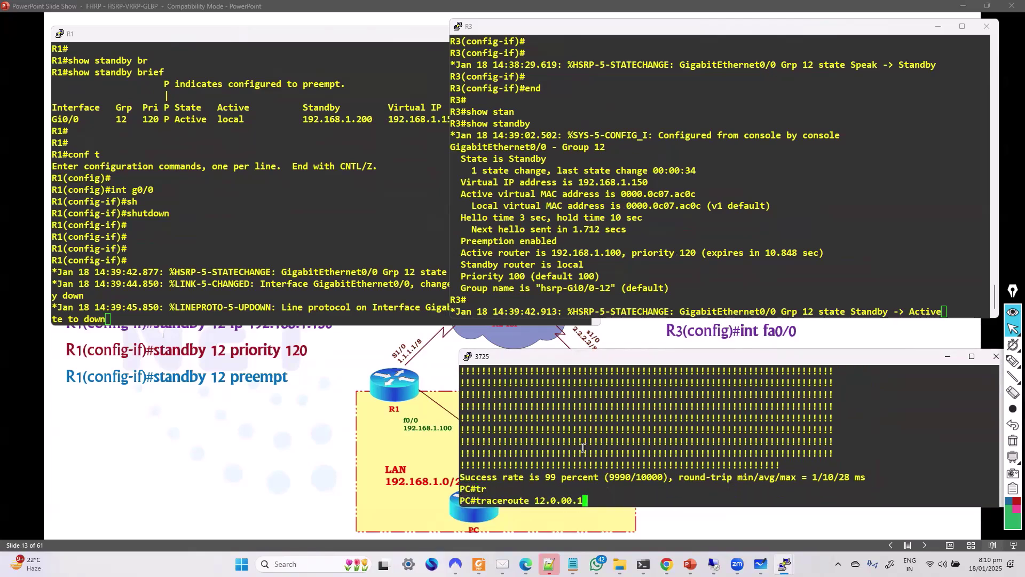
key("Return")
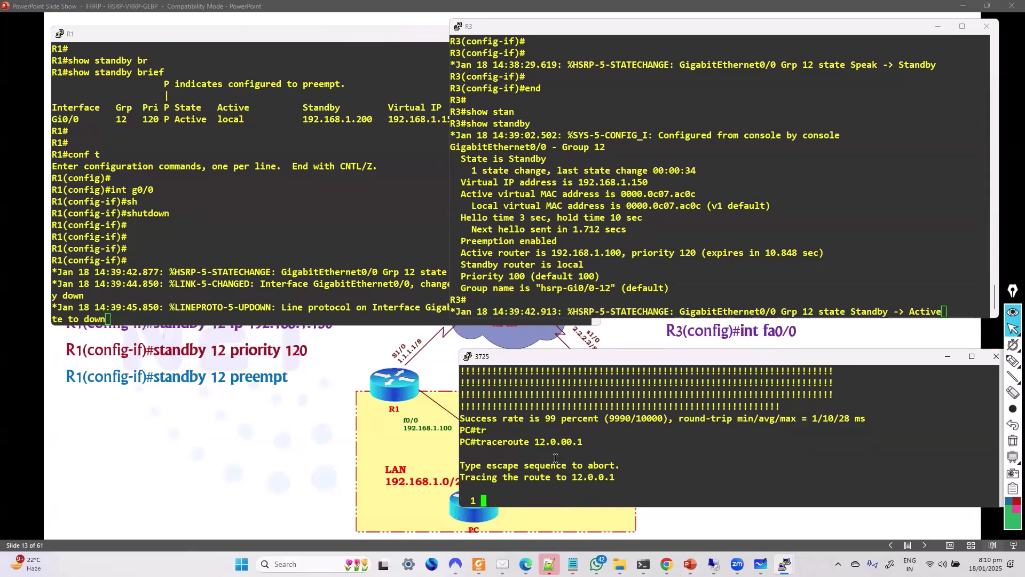
- Prepare the no shutdown command at R1's interface g0/0 prompt without executing it
left_click(617, 289)
left_click(369, 291)
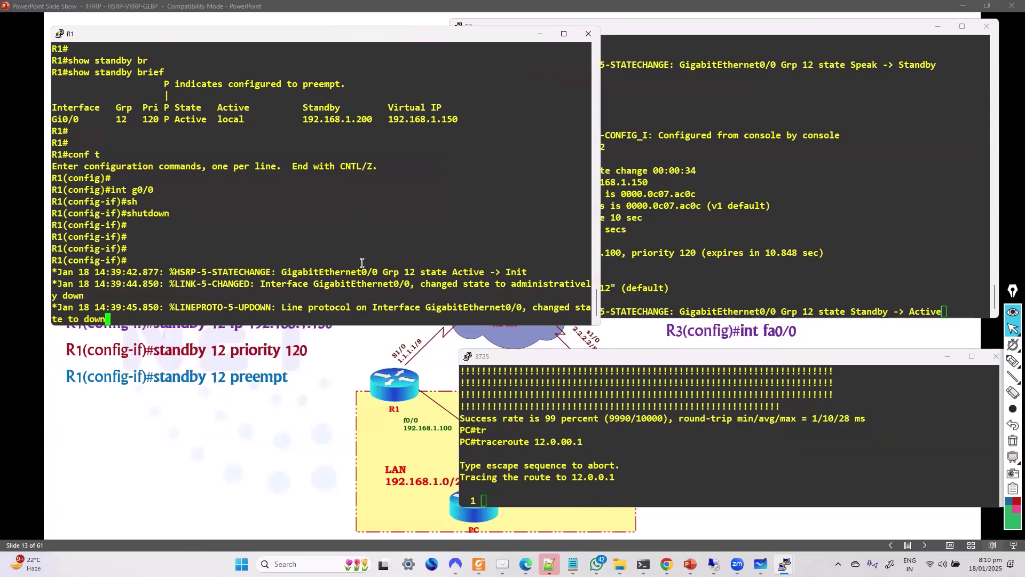
key("Return")
key("Return")
key("Return")
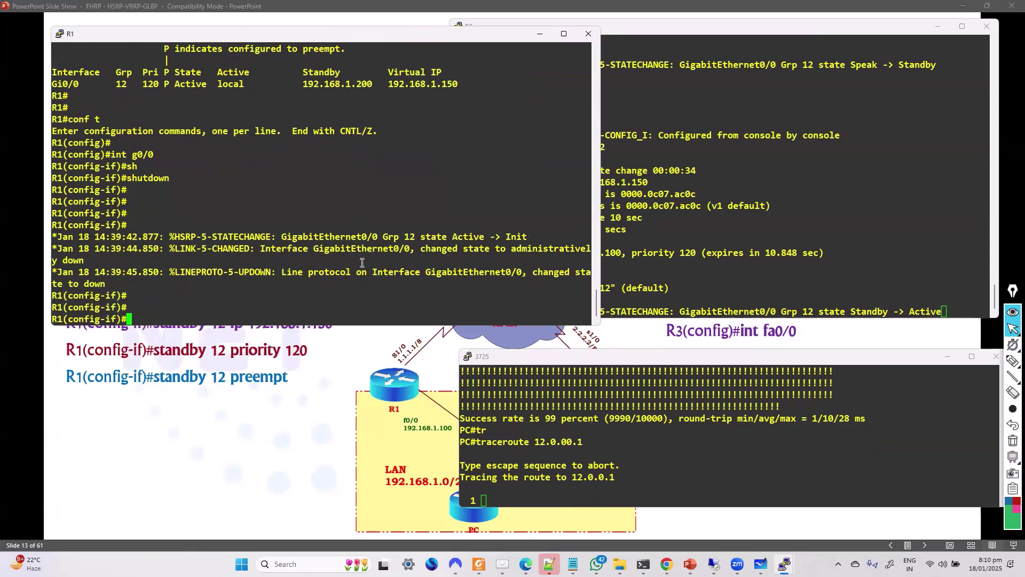
type("no sh")
key("Tab")
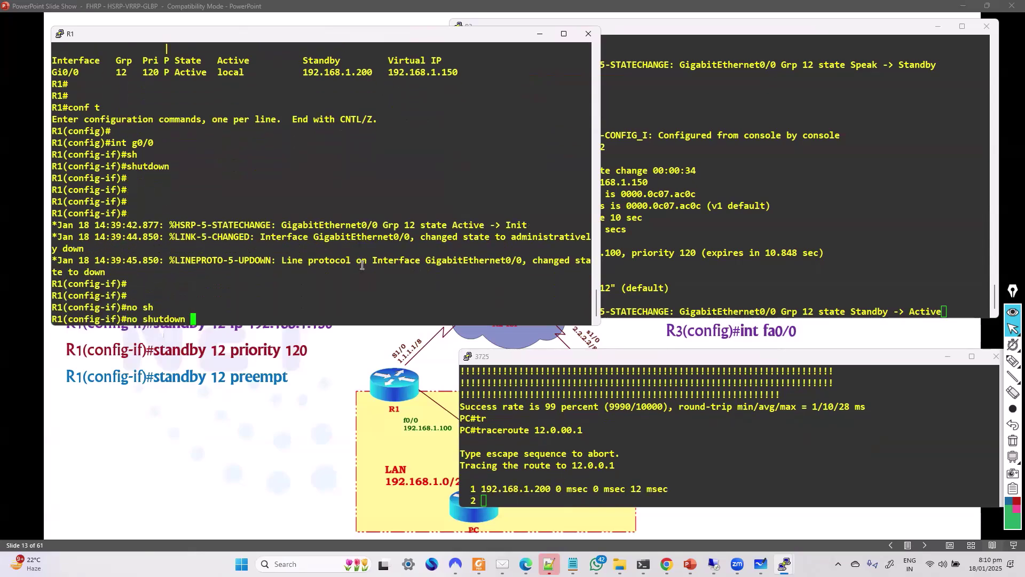
left_click_drag(102, 141, 189, 170)
- Move the PC console clear of the topology and check the traceroute's first hop
left_click(613, 371)
left_click_drag(614, 351, 665, 436)
left_click_drag(552, 519, 617, 510)
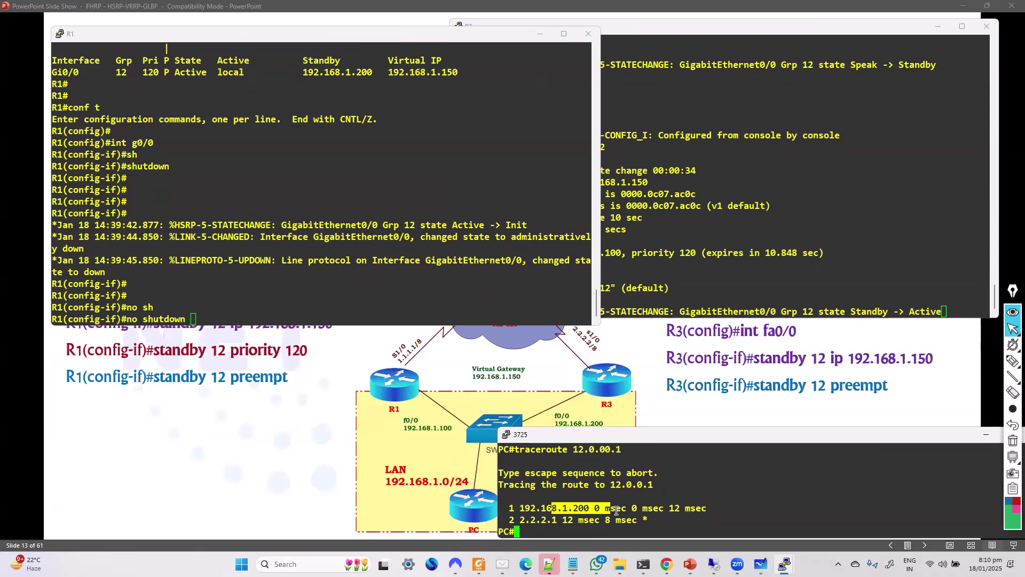
left_click_drag(521, 507, 642, 512)
left_click(556, 507)
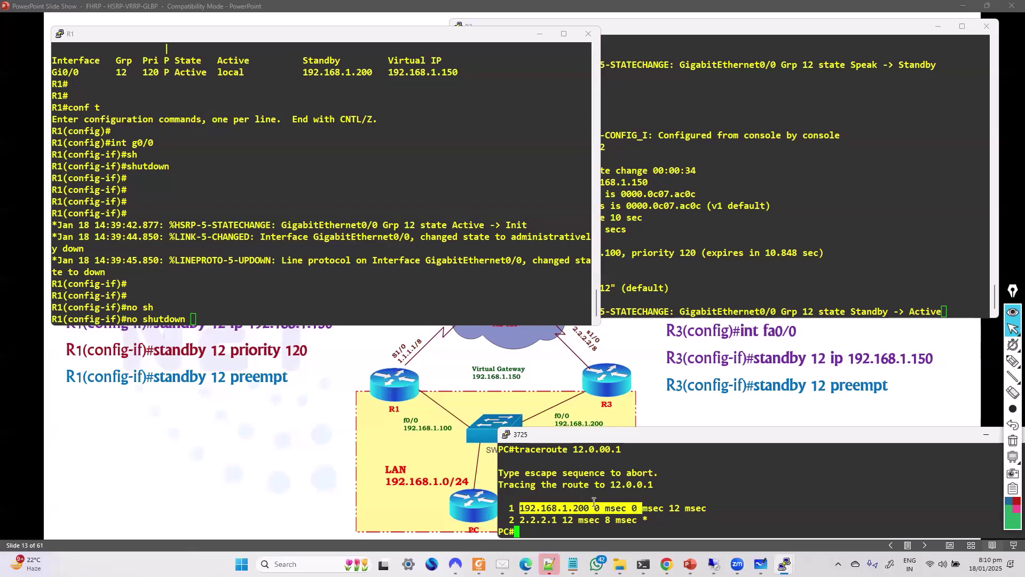
- Execute the prepared no shutdown command on R1 to bring interface g0/0 back up
left_click(390, 256)
key("Return")
key("Return")
key("Return")
key("Return")
left_click_drag(97, 249, 236, 271)
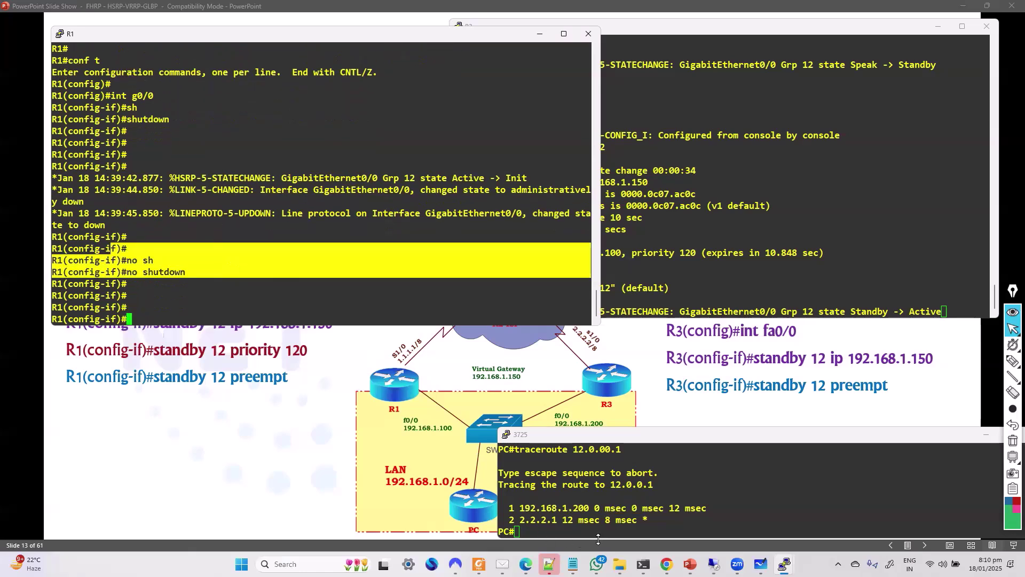
- Examine the HSRP group 12 state-change messages logged on R3 and R1 after re-enabling R1's interface
left_click(592, 515)
left_click(373, 269)
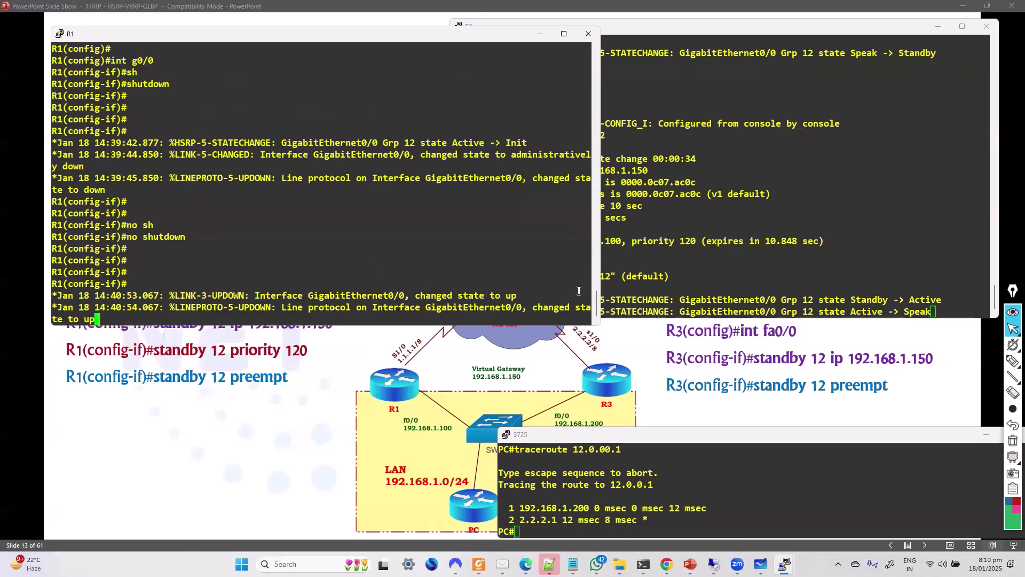
left_click_drag(679, 299, 932, 312)
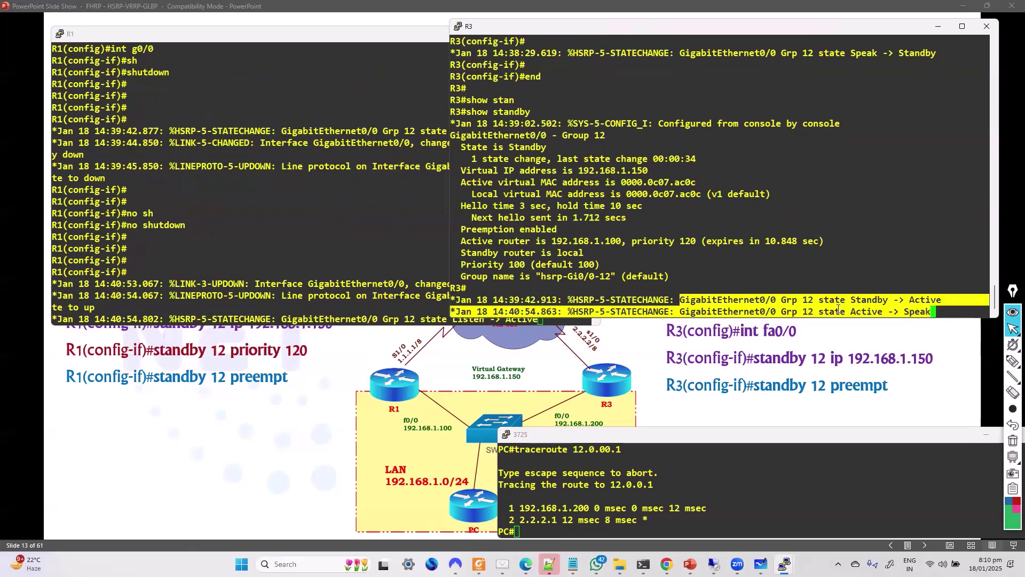
left_click(838, 308)
left_click(385, 283)
left_click_drag(447, 310, 553, 322)
left_click(603, 315)
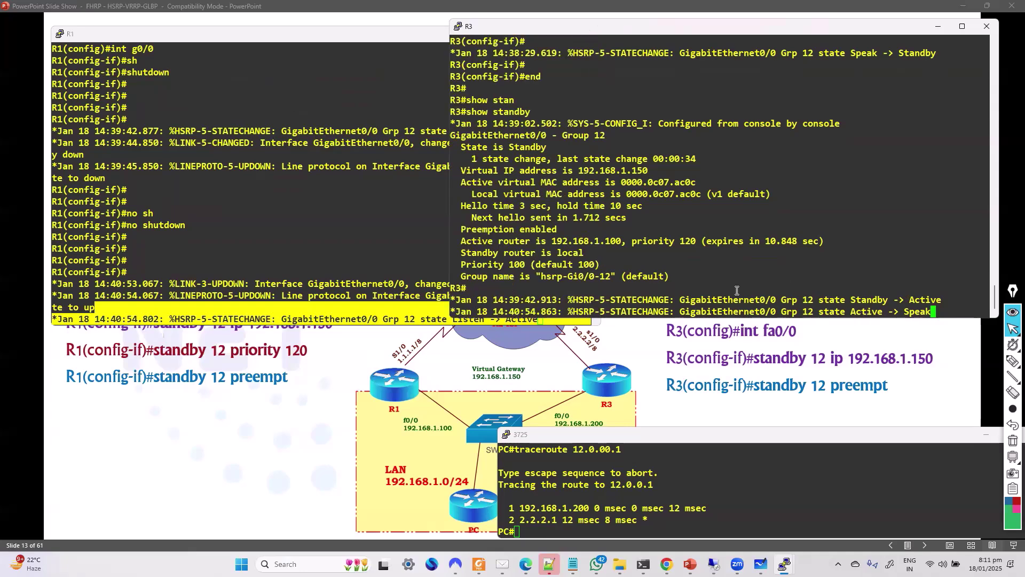
key("Return")
key("Return")
key("Return")
key("Return")
key("Return")
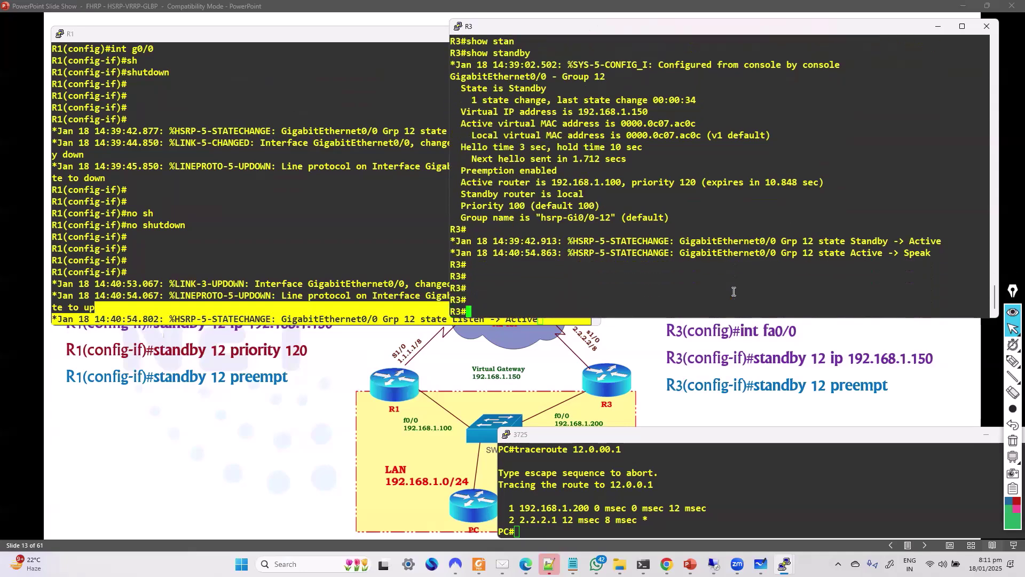
left_click_drag(644, 233, 853, 265)
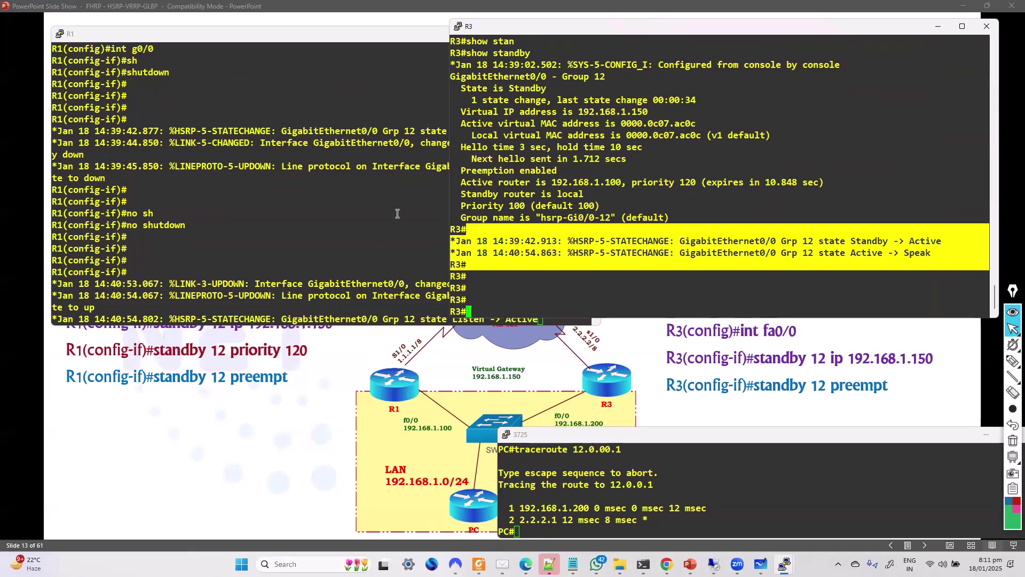
- Bring up a fresh prompt on R1 and compare the latest HSRP state transitions on R1 and R3
left_click(346, 238)
key("Return")
key("Return")
key("Return")
key("Return")
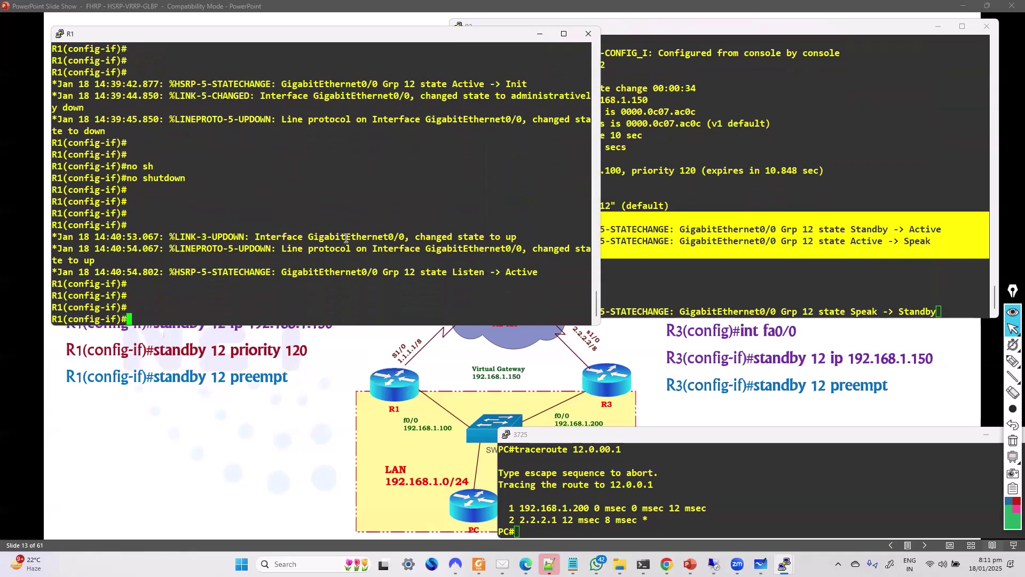
left_click_drag(409, 277, 596, 289)
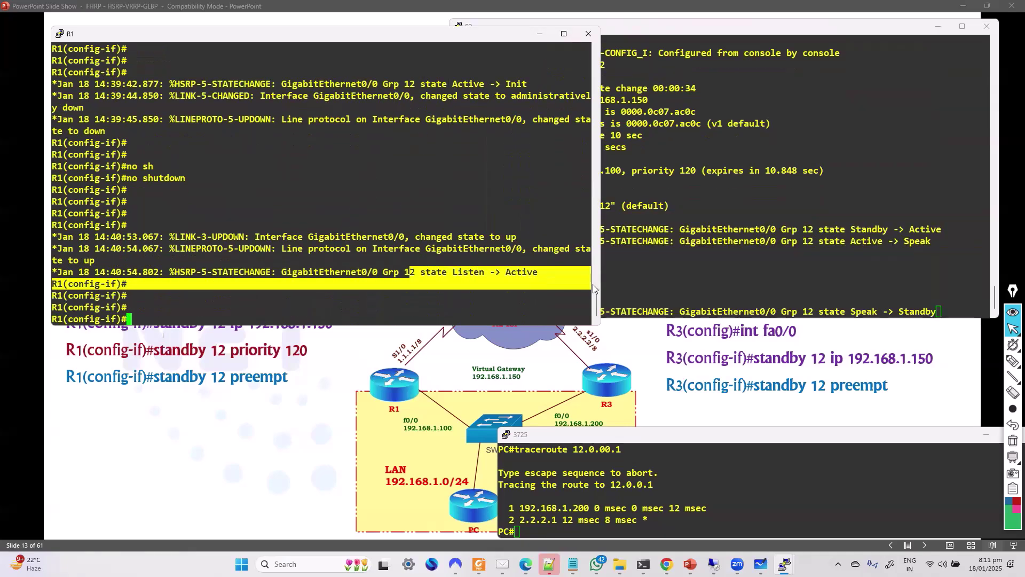
left_click(778, 289)
left_click_drag(854, 311, 990, 311)
- Rerun traceroute 12.0.00.1 from the PC console
left_click(631, 498)
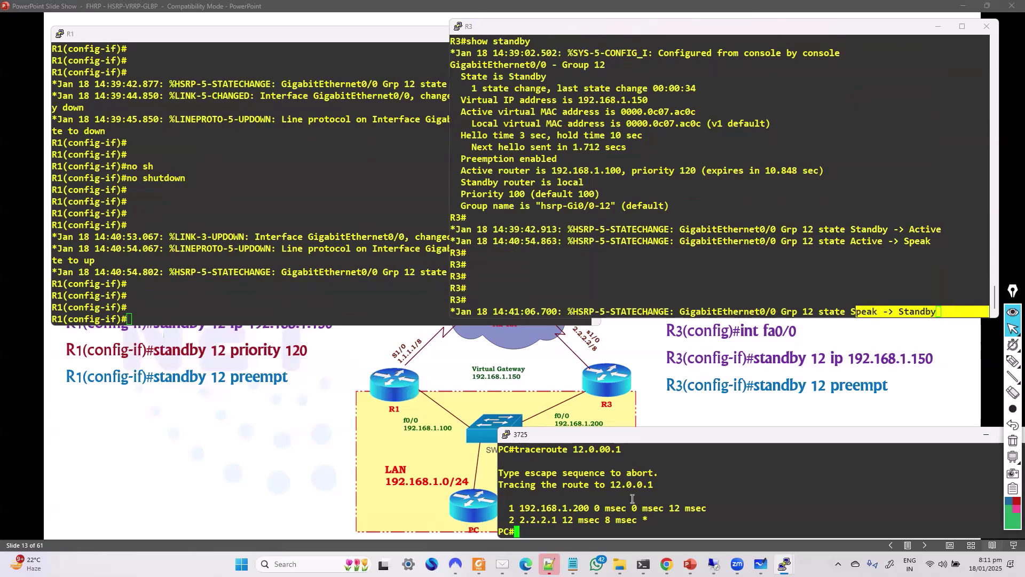
key("Return")
key("Return")
key("Return")
key("Up")
key("Return")
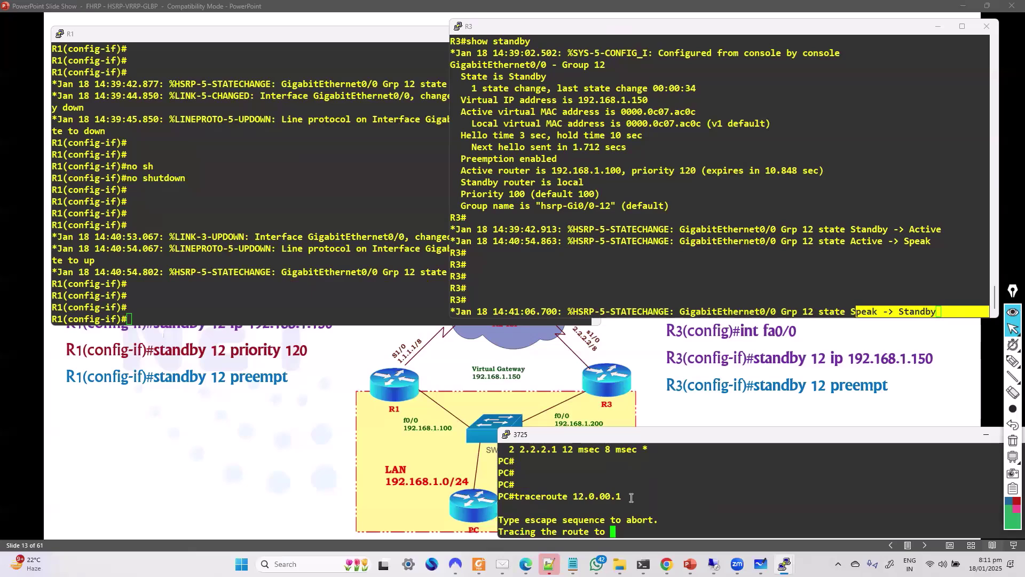
- Display R3's current HSRP status with show standby
left_click(598, 283)
key("Return")
key("Return")
type("show standby")
key("Tab")
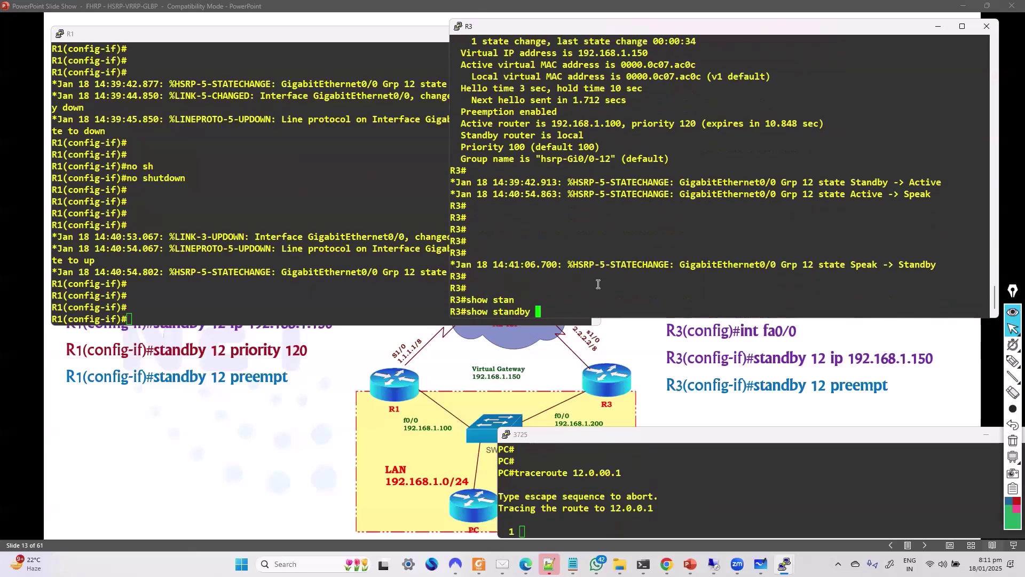
key("Return")
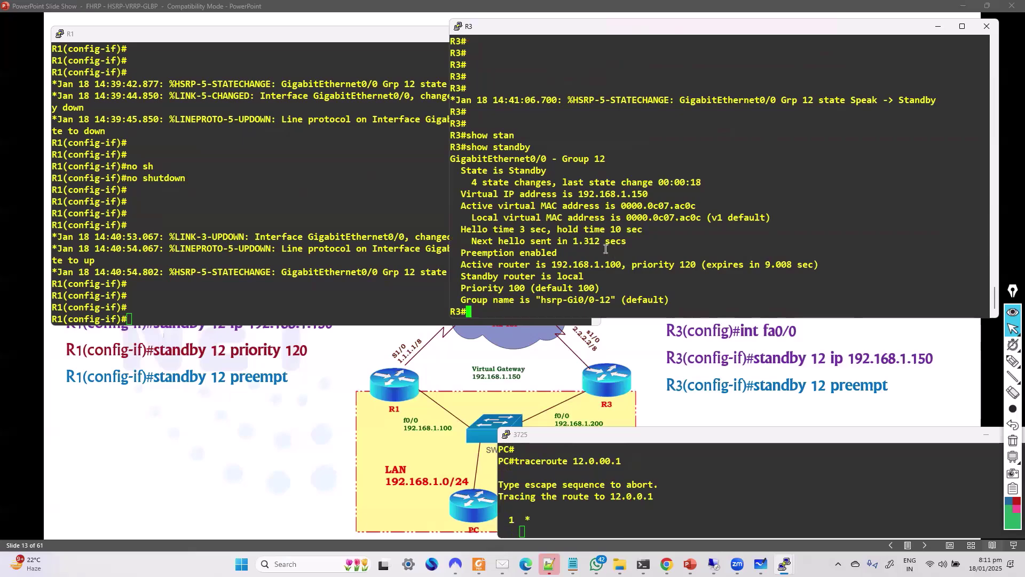
- Examine R3's show standby output for its state, virtual MAC addresses, hello and hold timers, preemption and standby router
left_click_drag(600, 229, 589, 230)
left_click_drag(484, 171, 567, 180)
left_click(546, 214)
left_click_drag(488, 206, 679, 219)
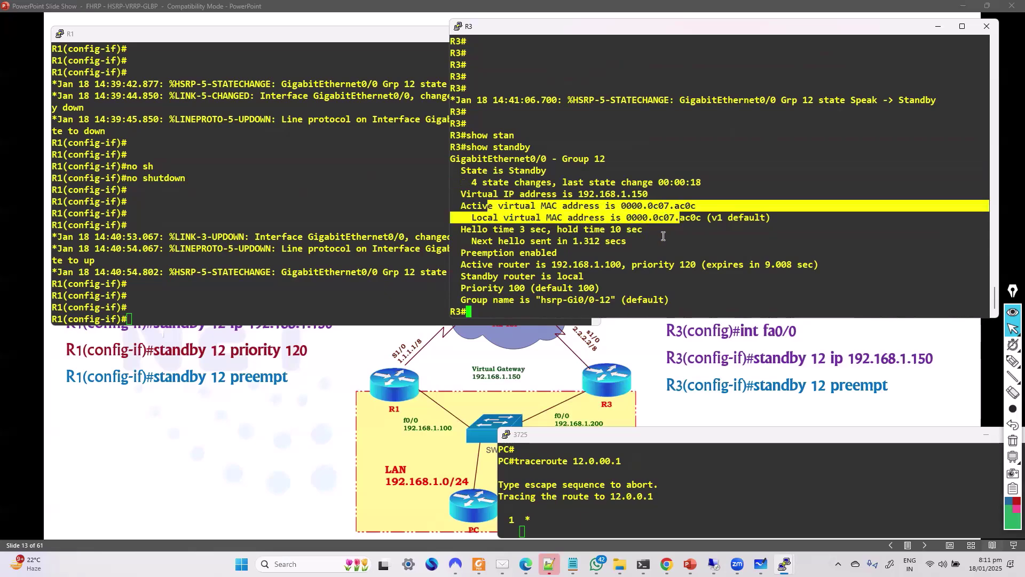
left_click(663, 236)
left_click_drag(504, 240, 638, 243)
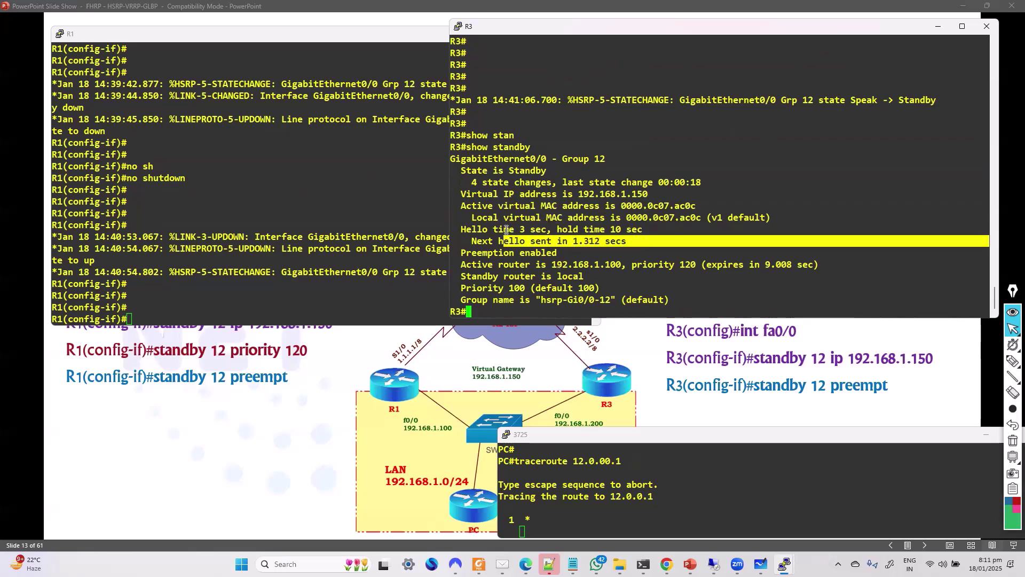
left_click_drag(504, 230, 636, 240)
left_click_drag(466, 251, 567, 256)
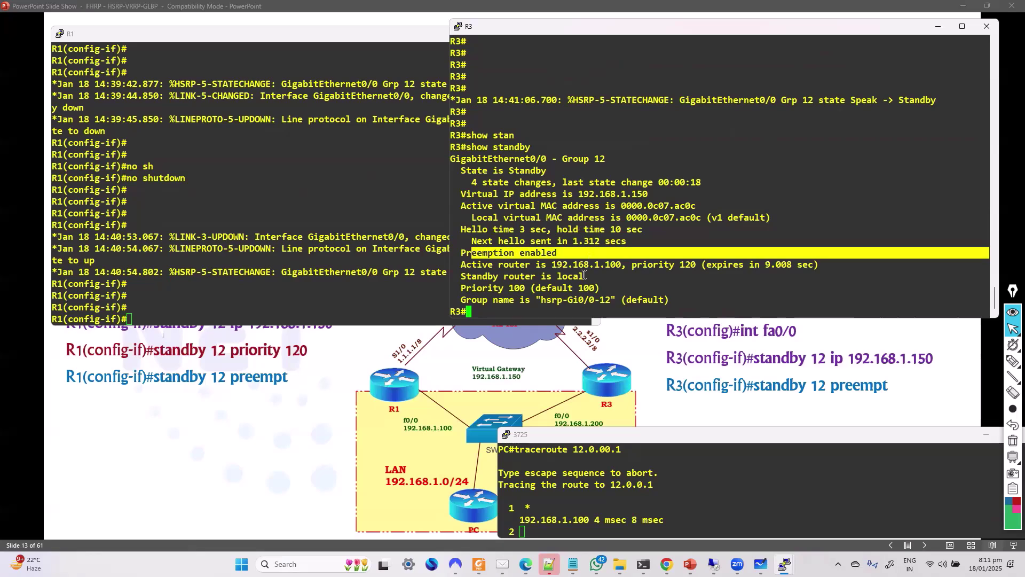
left_click(585, 275)
- Check the first hop in the PC's repeated traceroute and bring the HSRP configuration slide to the front
left_click(565, 508)
left_click_drag(546, 520, 605, 519)
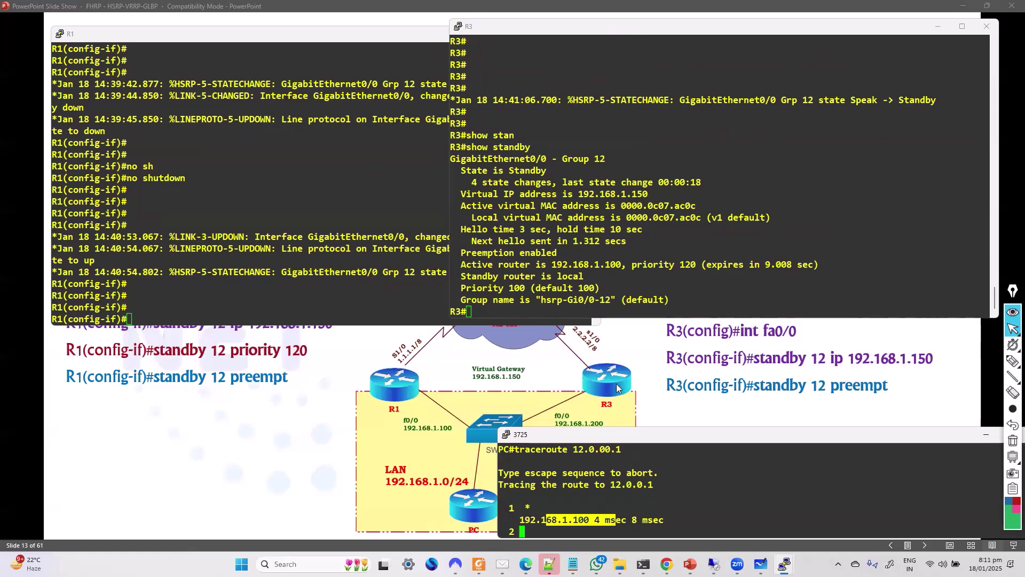
left_click(617, 388)
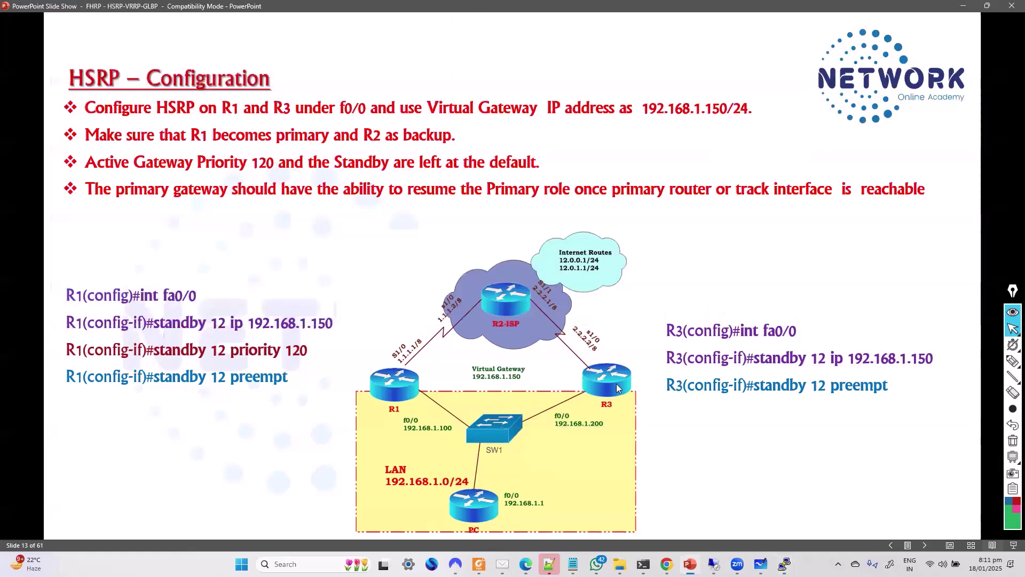